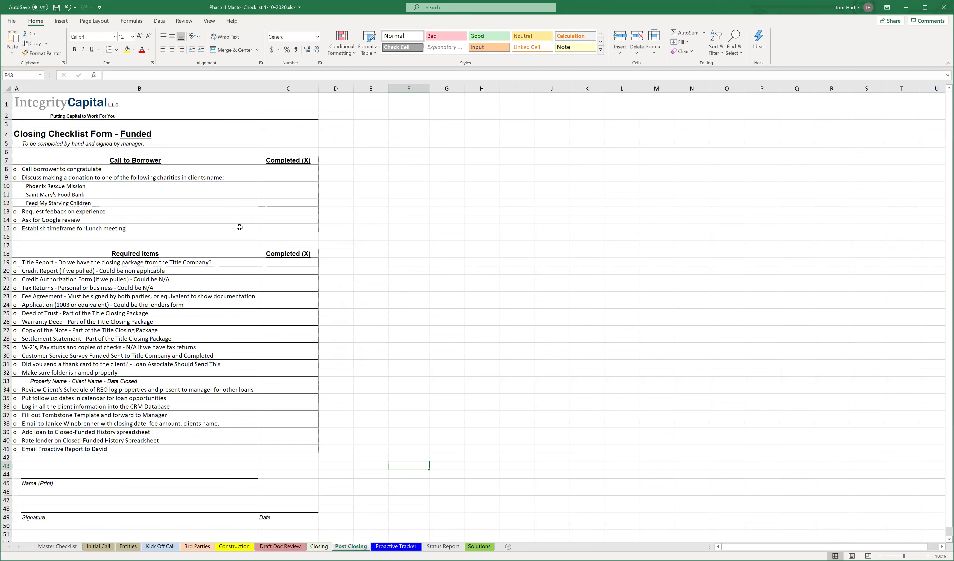
- Review the Call to Borrower items in rows 8 to 15, including the call to congratulate the borrower
left_click(406, 186)
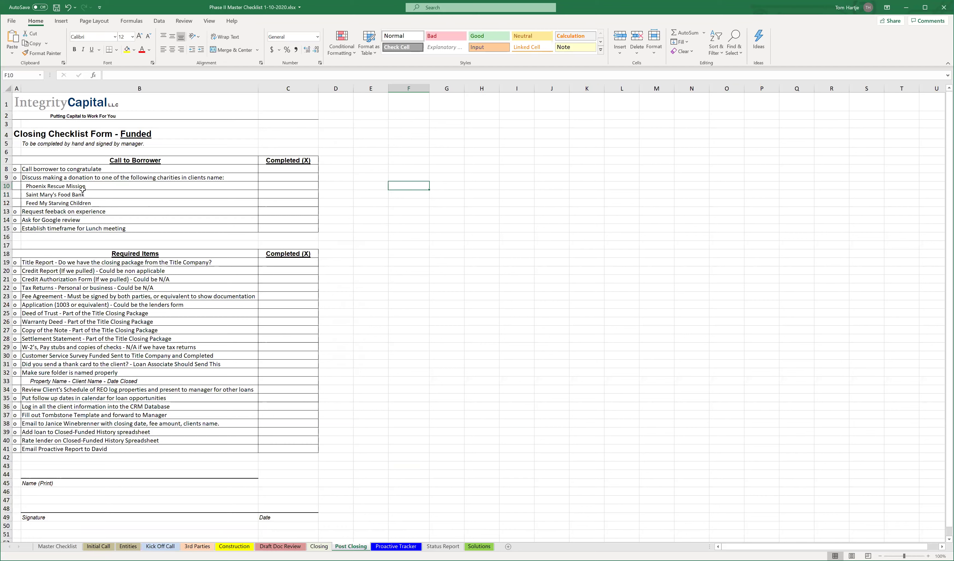
left_click_drag(56, 168, 56, 223)
left_click_drag(117, 228, 313, 228)
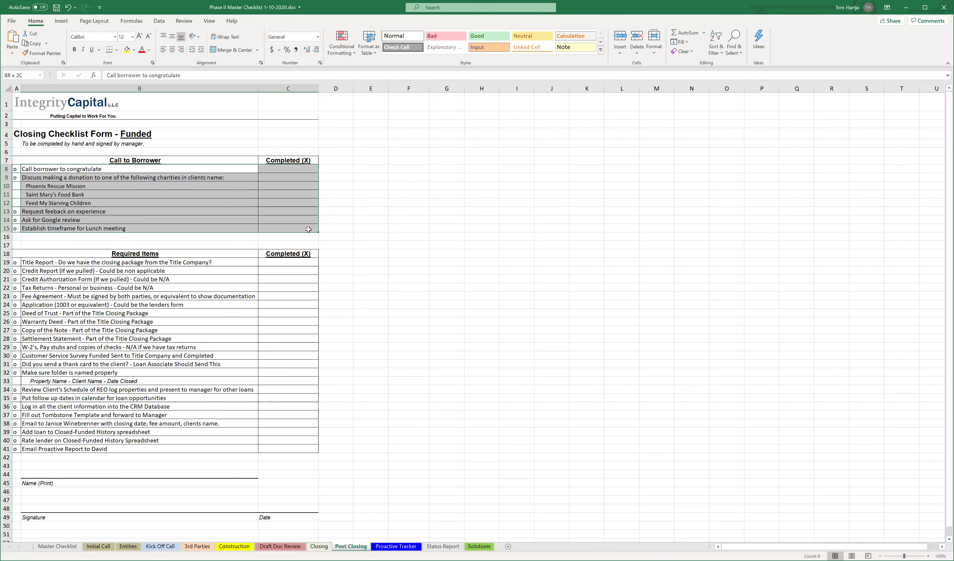
left_click(416, 230)
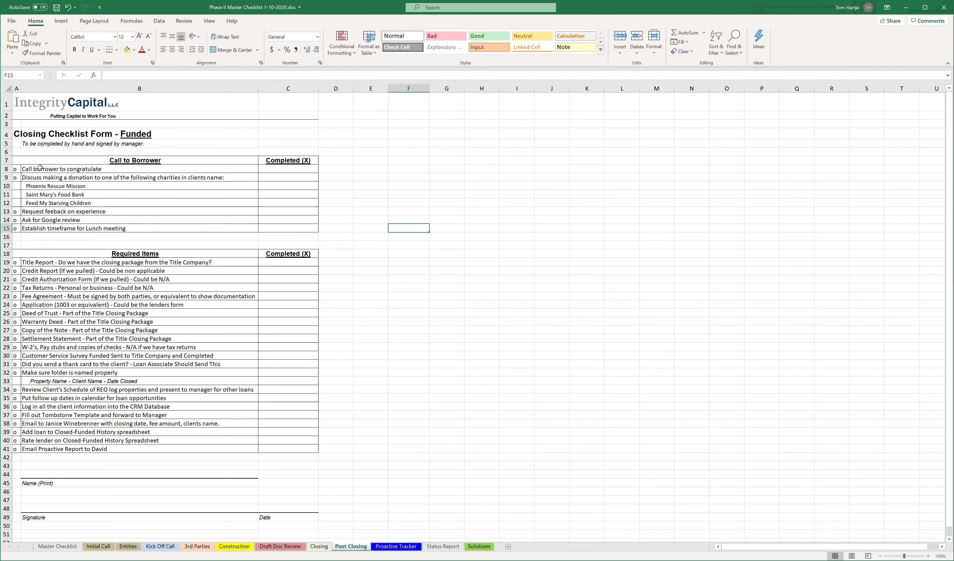
left_click_drag(37, 168, 277, 224)
left_click(409, 227)
left_click(82, 166)
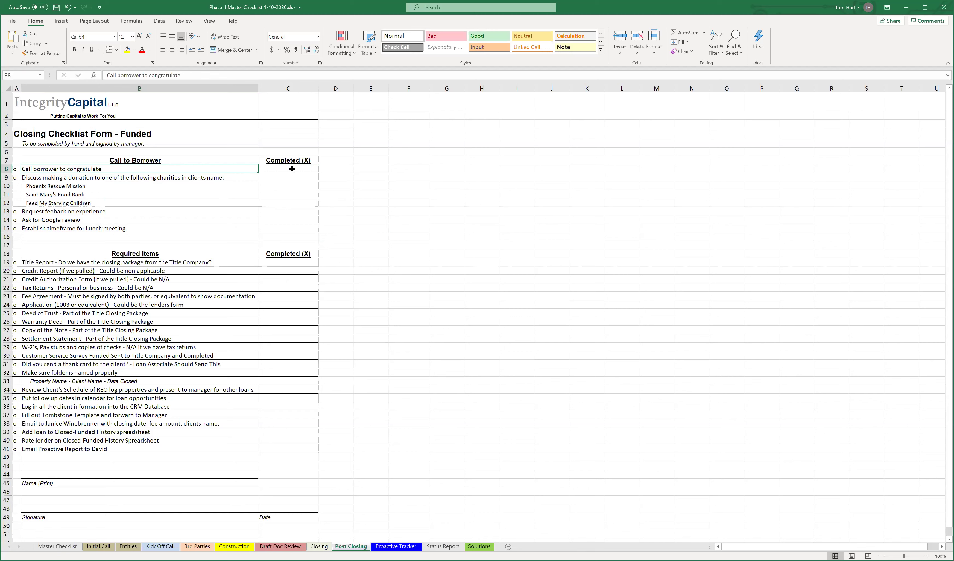
left_click(259, 169)
left_click_drag(258, 167, 246, 167)
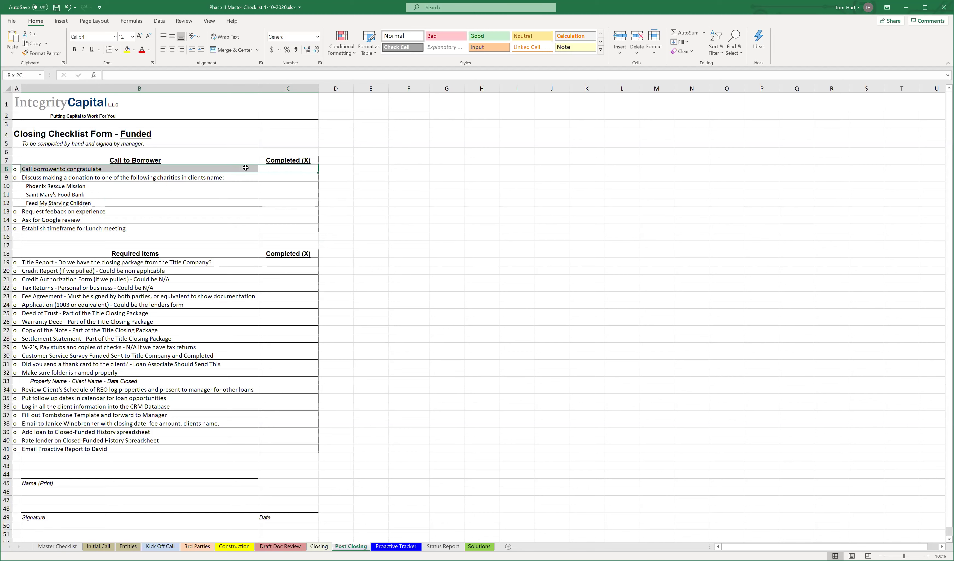
left_click(383, 177)
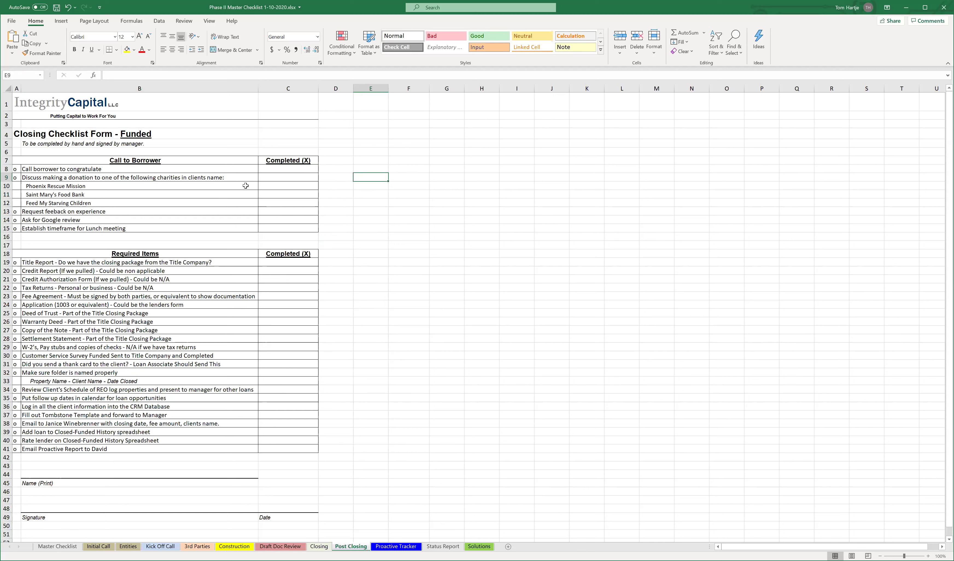
- Examine the charity donation item and the three charities listed beneath it in rows 9 to 12
left_click_drag(111, 178, 106, 200)
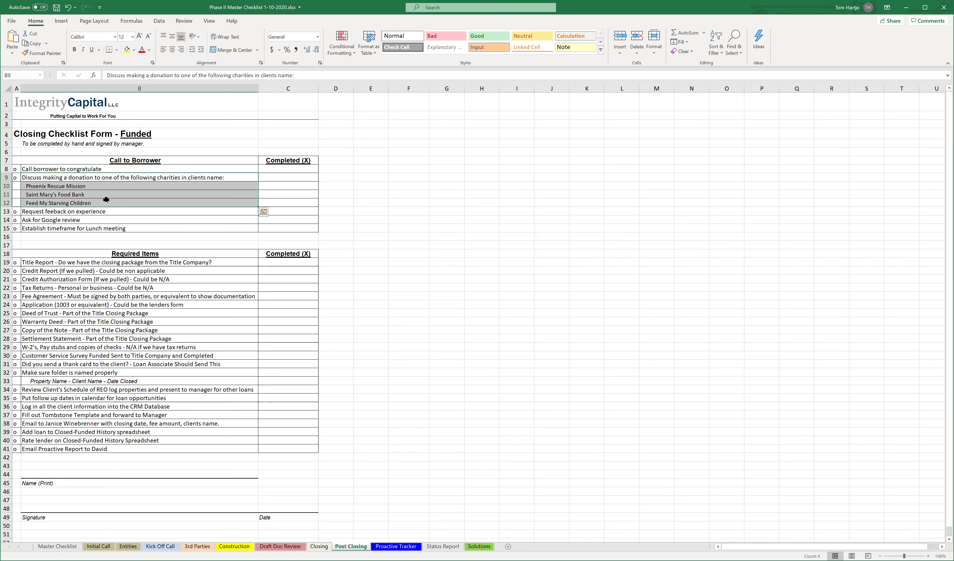
left_click(382, 204)
left_click_drag(233, 180, 226, 202)
left_click_drag(94, 175, 86, 202)
left_click_drag(272, 180, 232, 203)
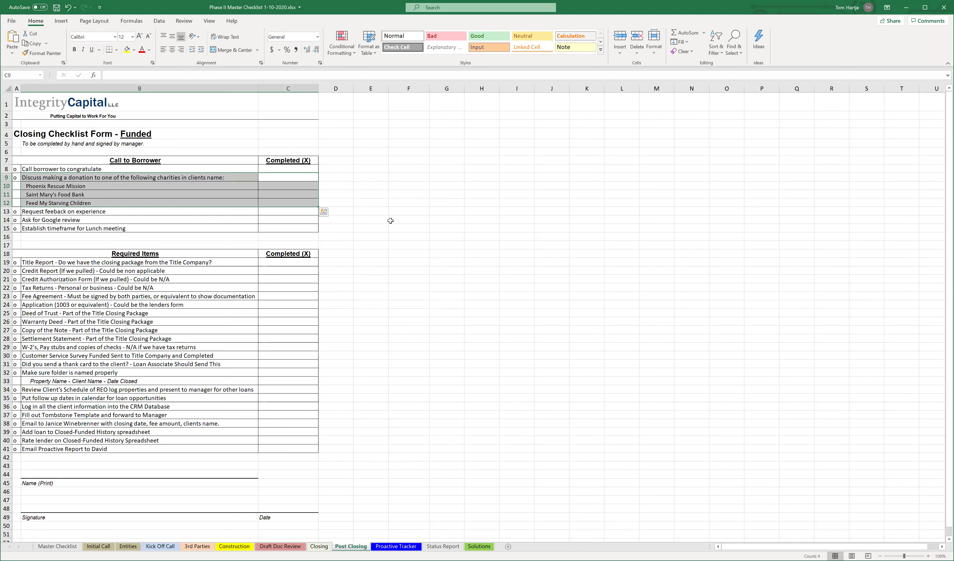
left_click(433, 238)
left_click_drag(272, 175, 198, 203)
left_click(98, 177)
left_click_drag(99, 178, 94, 198)
left_click(76, 210)
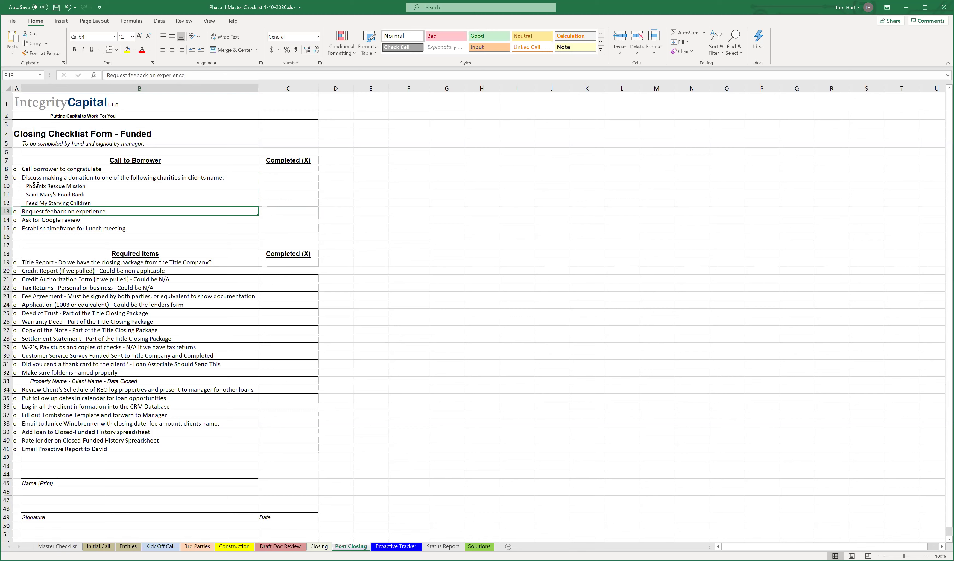
- Hide rows 9 to 12 containing the charity donation item and save the workbook, continuing past the compatibility check
left_click(6, 176)
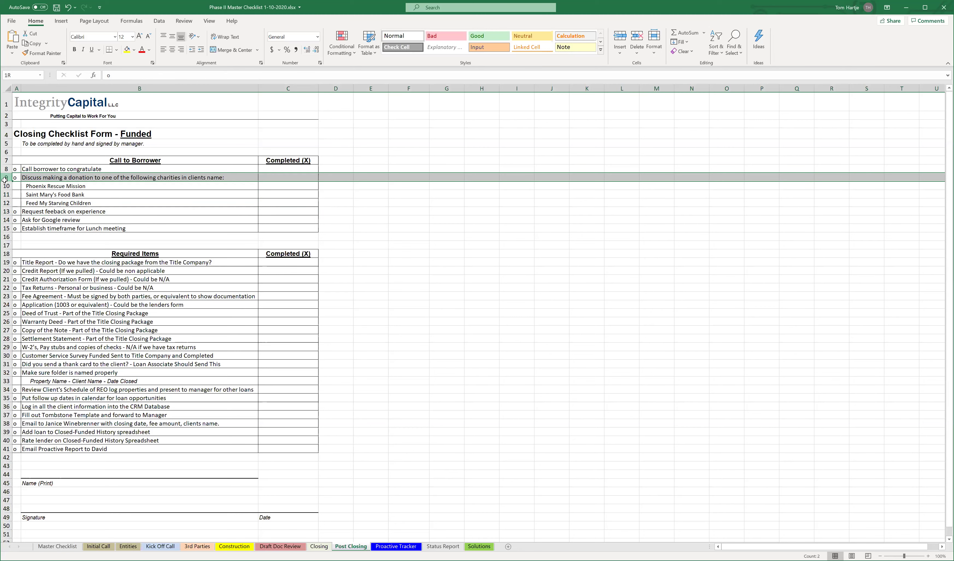
left_click_drag(4, 179, 51, 197)
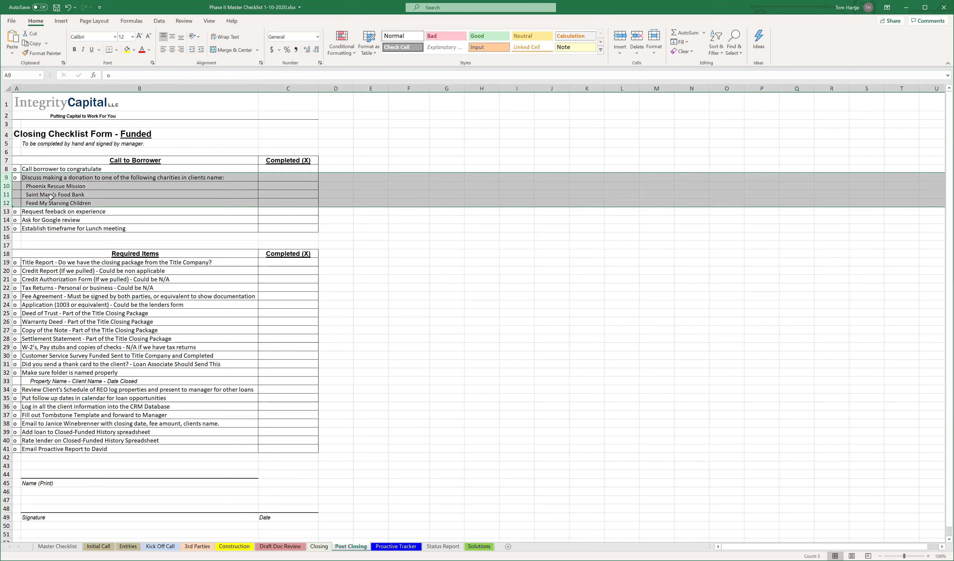
right_click(8, 191)
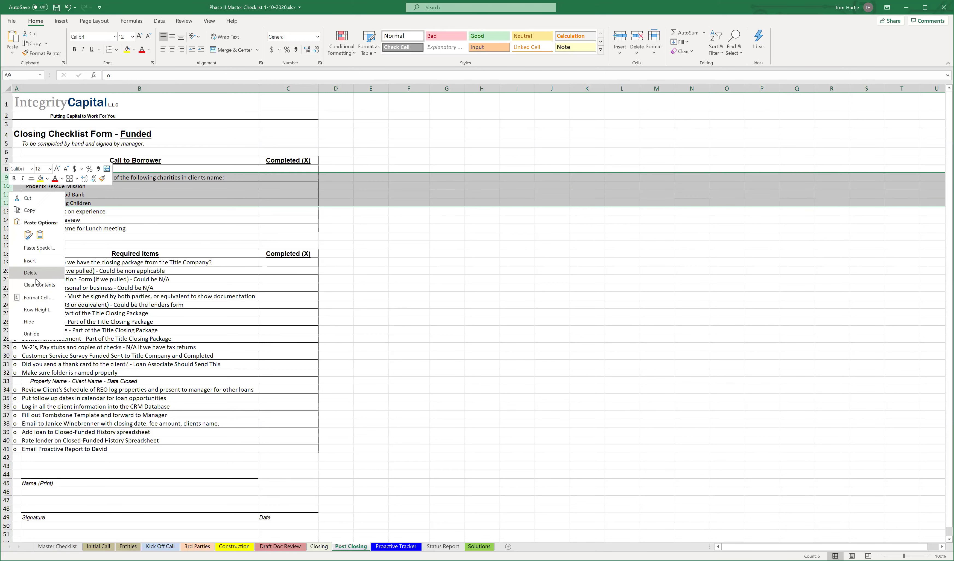
left_click(35, 321)
left_click(482, 236)
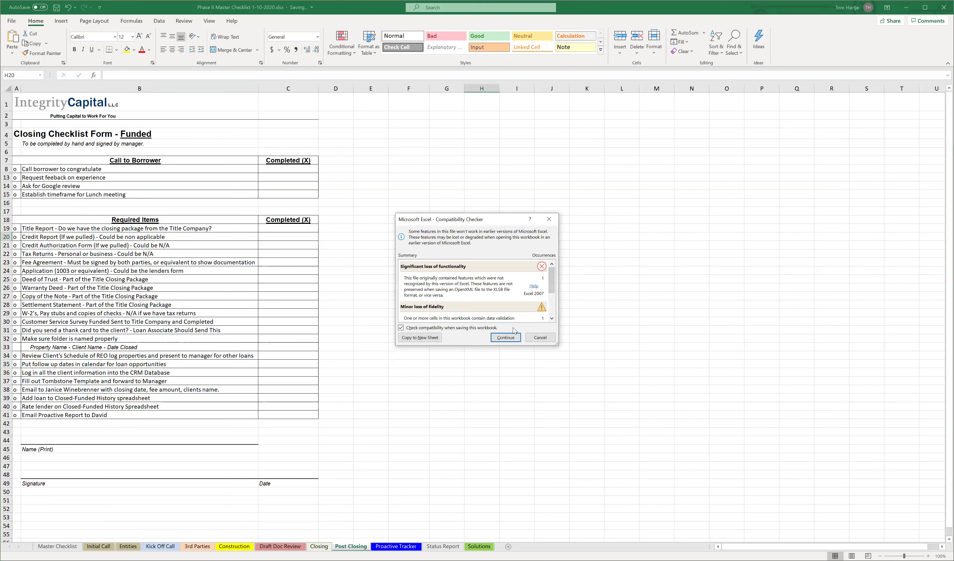
left_click(510, 337)
left_click(418, 295)
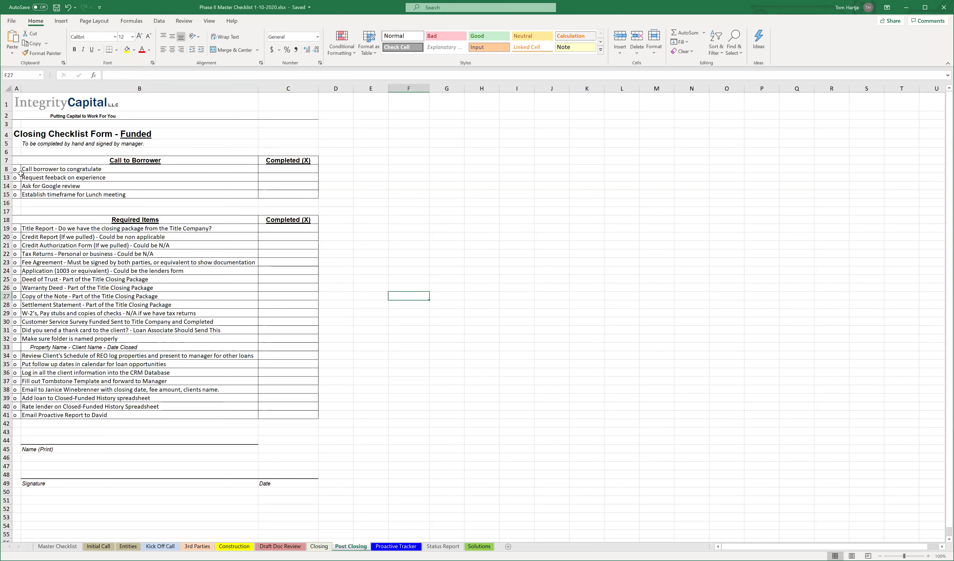
- Review the borrower feedback request and Google review items in rows 13 and 14
left_click_drag(66, 179, 67, 185)
left_click(67, 177)
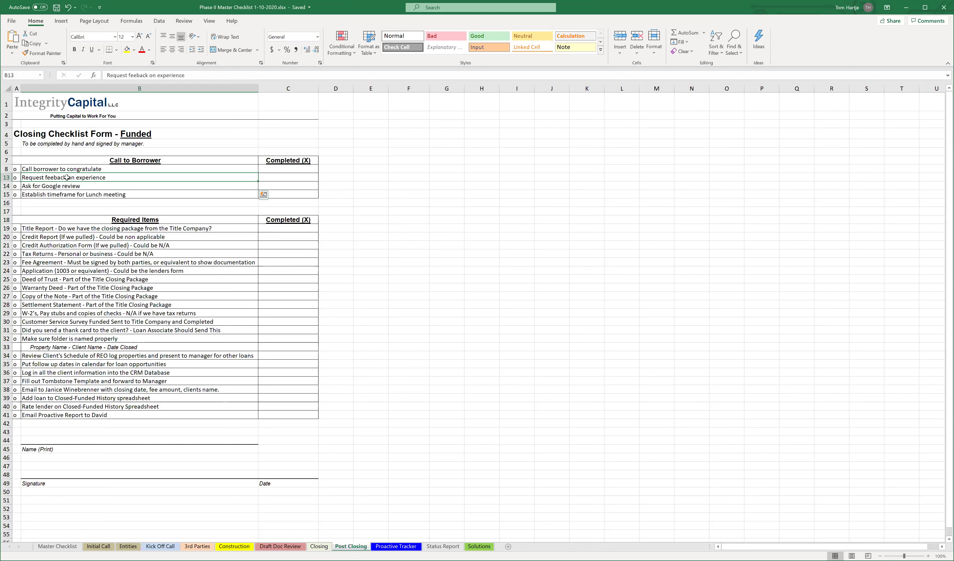
left_click(269, 177)
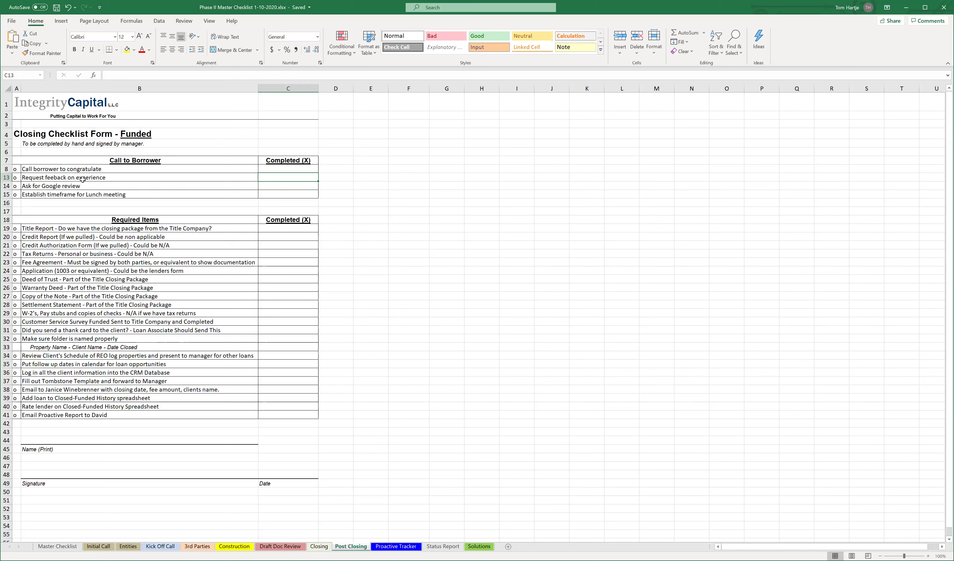
left_click(84, 179)
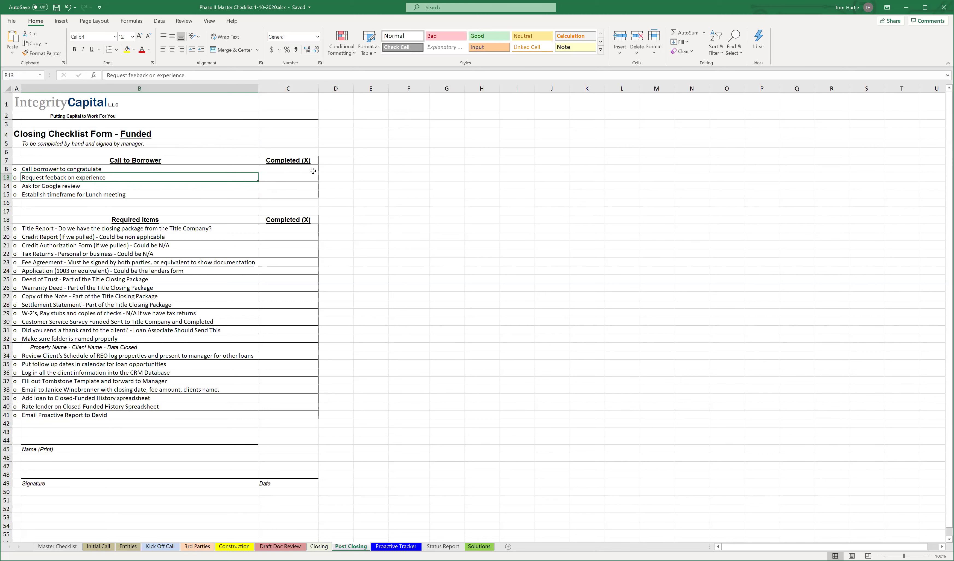
left_click(71, 187)
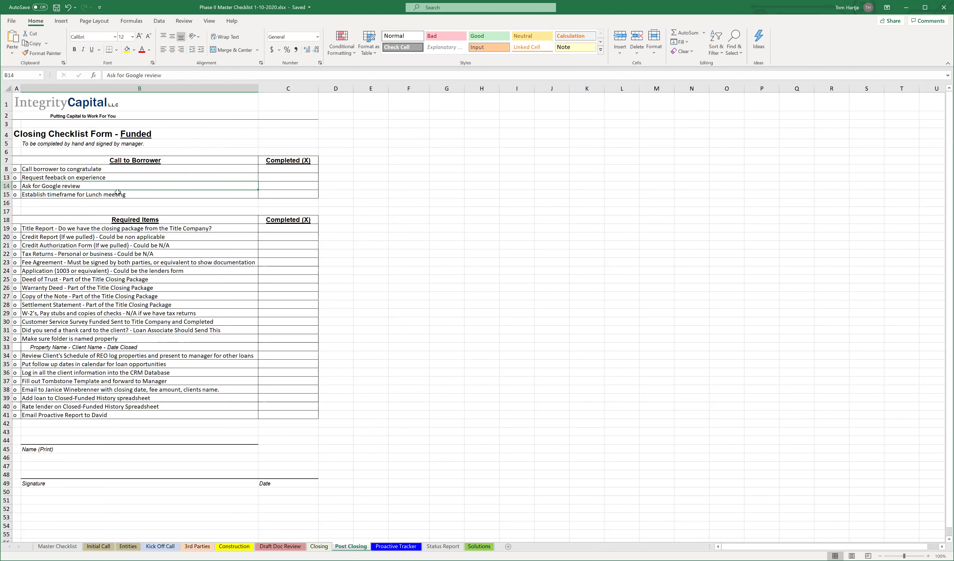
left_click_drag(258, 186, 232, 184)
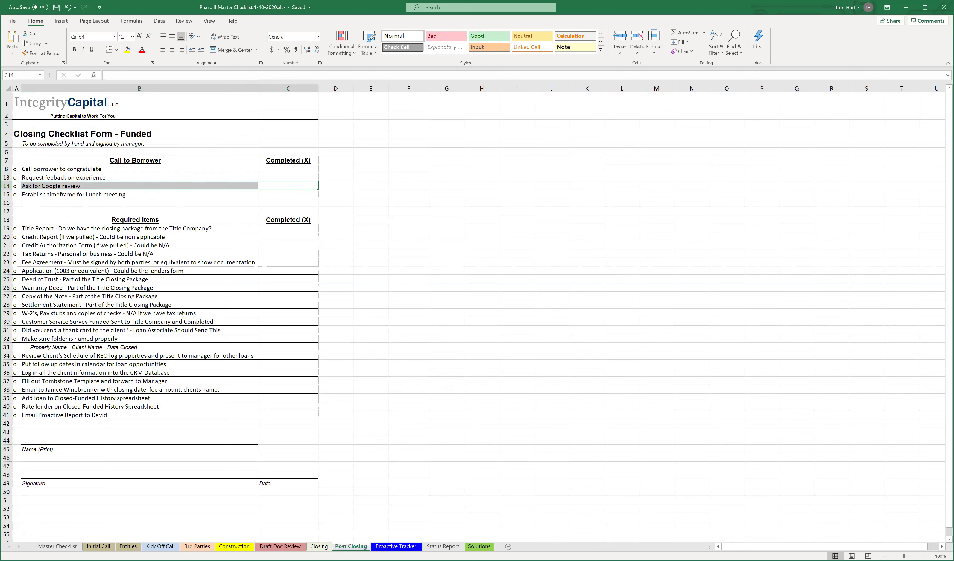
left_click(286, 186)
left_click_drag(286, 186, 213, 188)
left_click(196, 192)
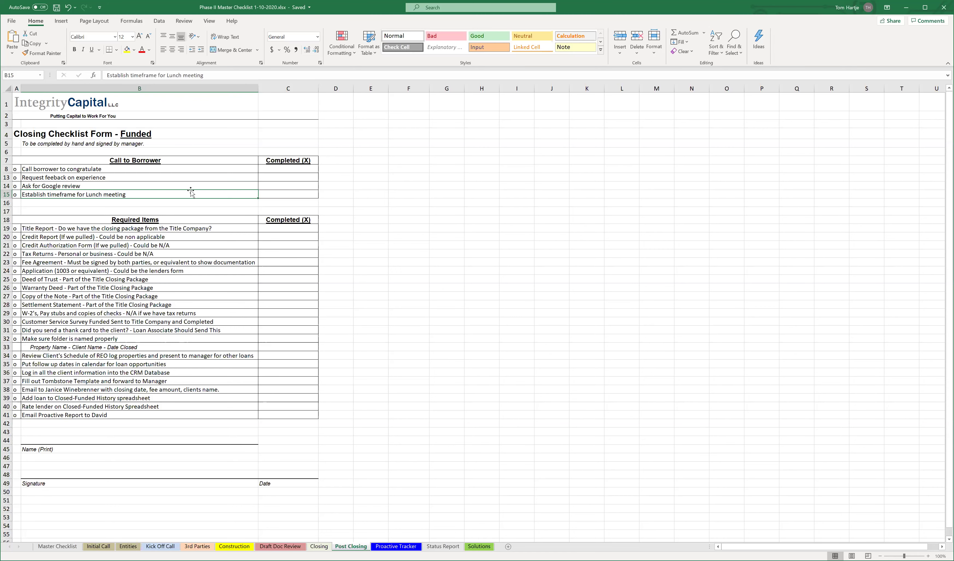
left_click_drag(51, 185, 280, 181)
left_click(89, 176)
left_click_drag(101, 177, 213, 175)
left_click(267, 179)
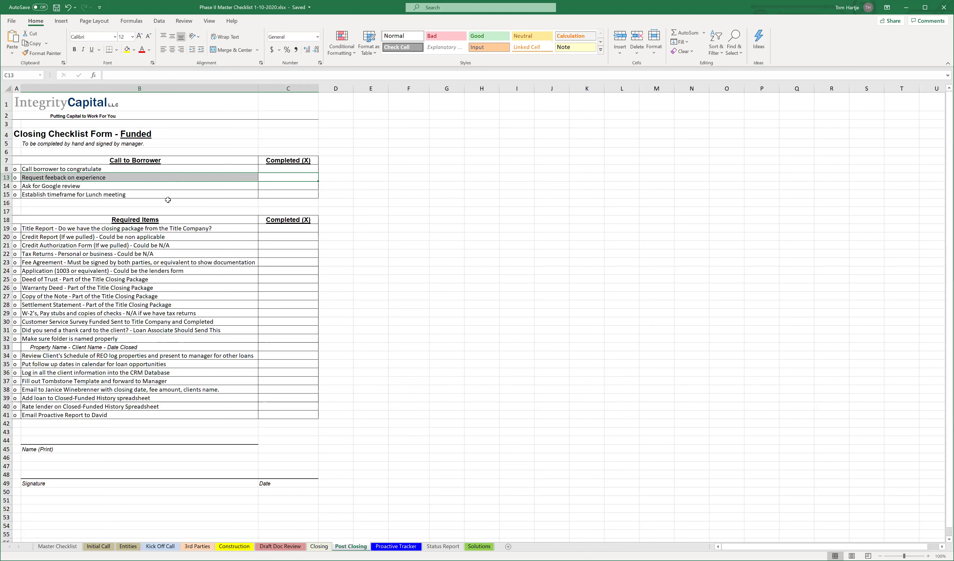
- Examine the item on establishing a timeframe for the lunch meeting in row 15
left_click_drag(289, 192, 213, 192)
left_click(379, 194)
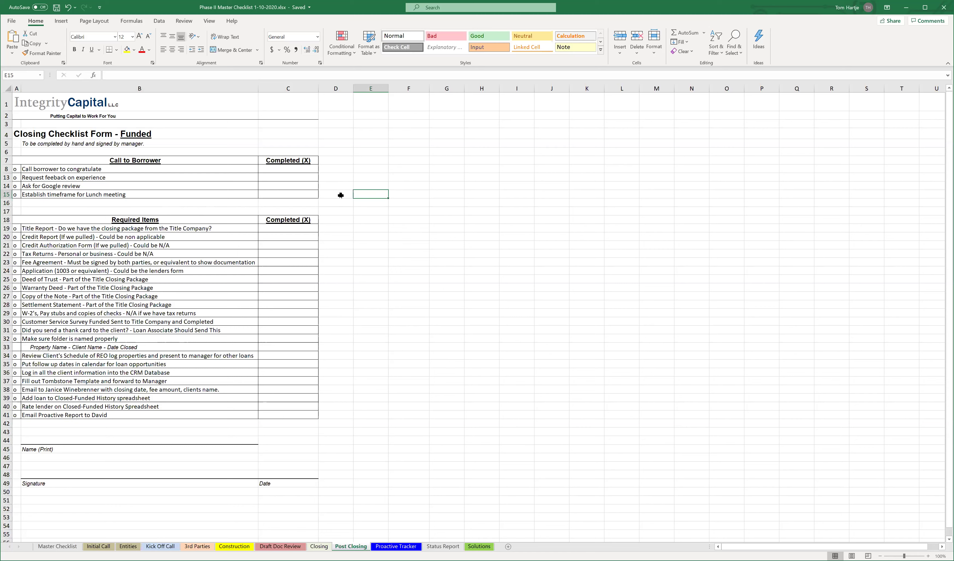
left_click(75, 194)
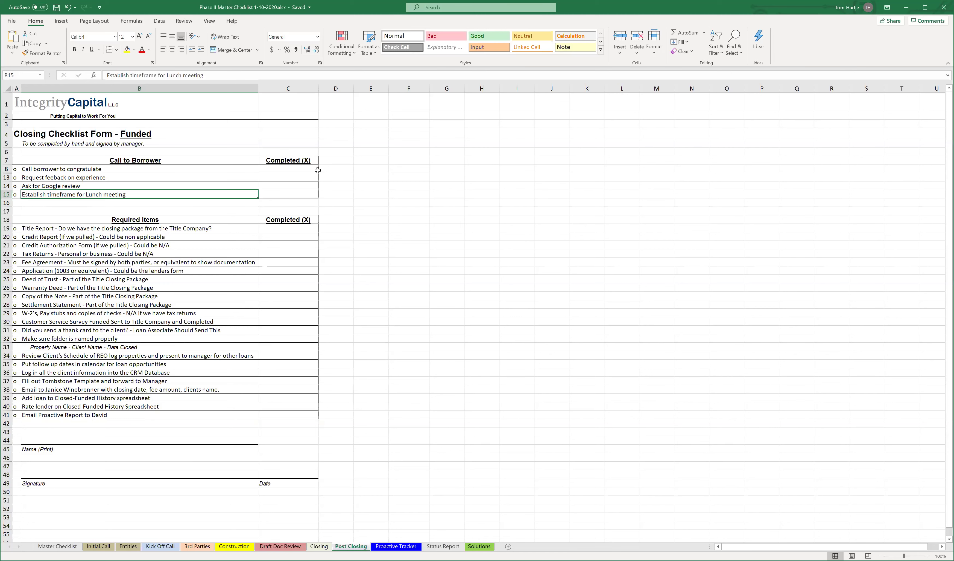
left_click(348, 201)
left_click(320, 194)
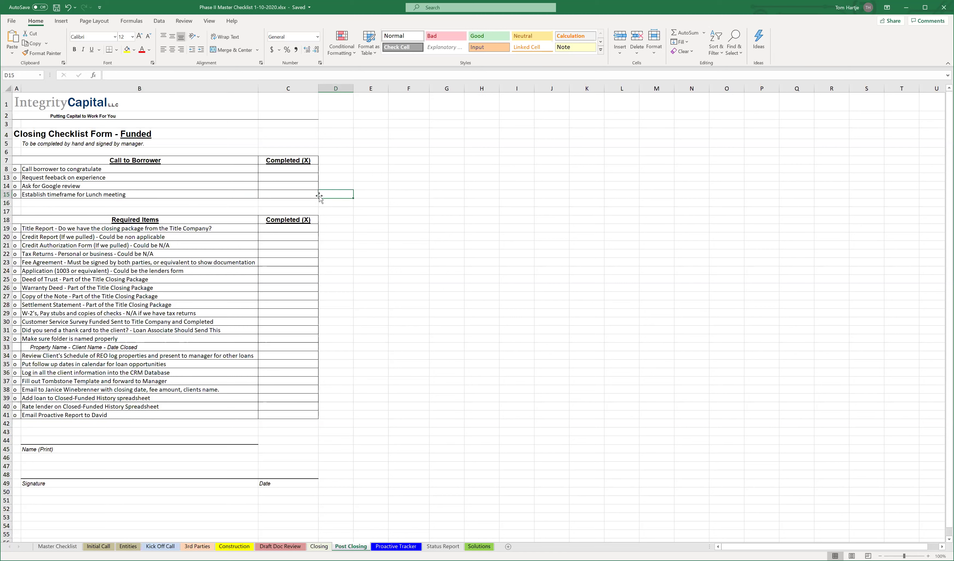
left_click(93, 193)
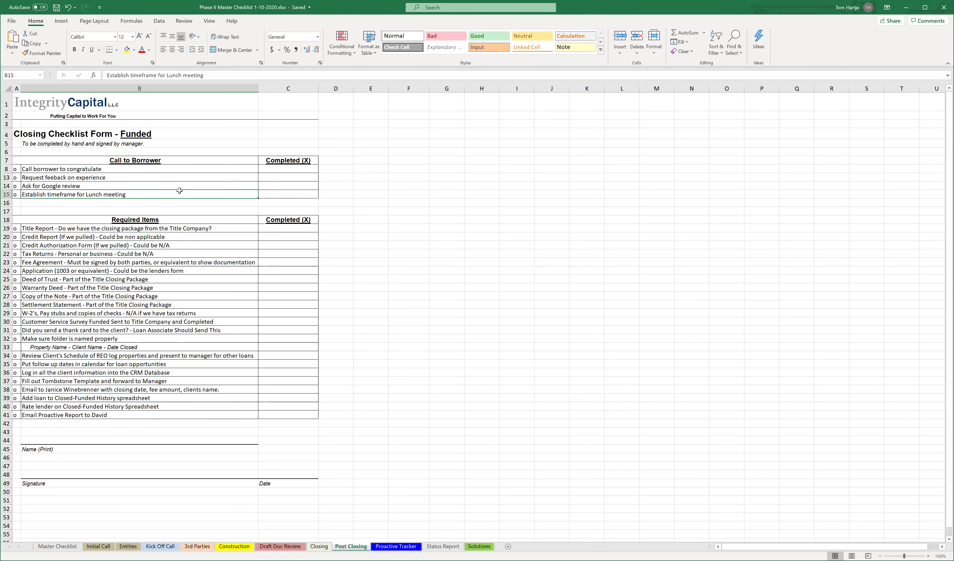
key("shift+Right")
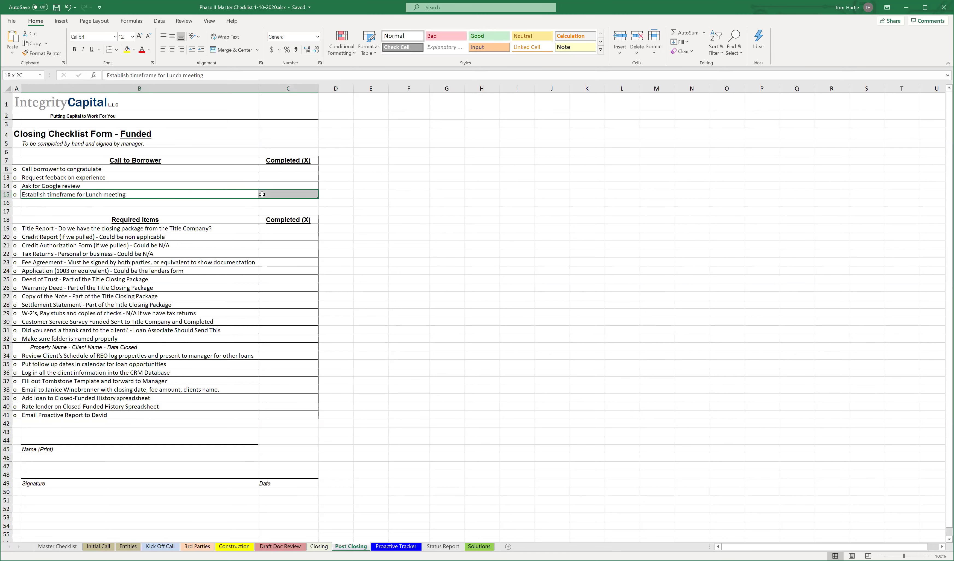
left_click(6, 193)
left_click(70, 196)
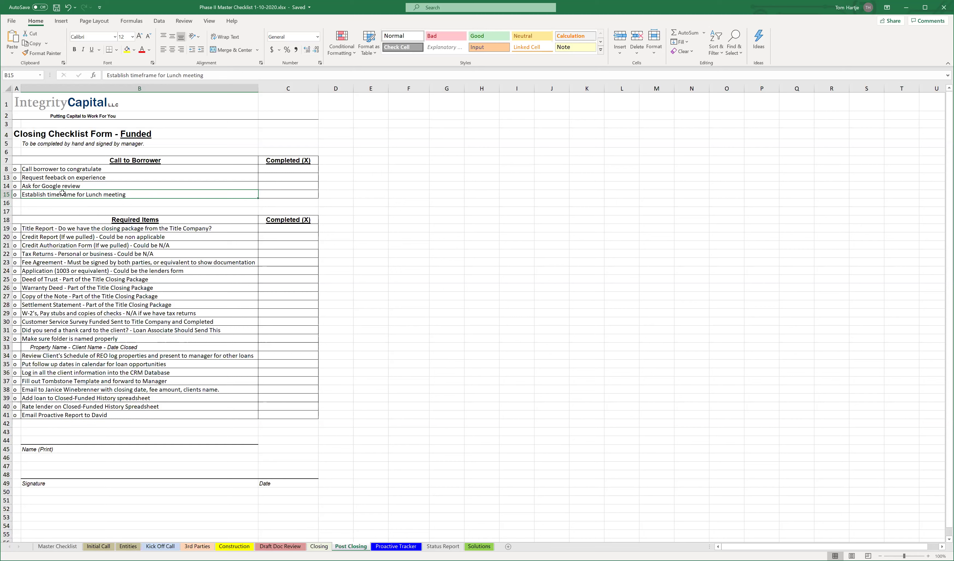
left_click(391, 235)
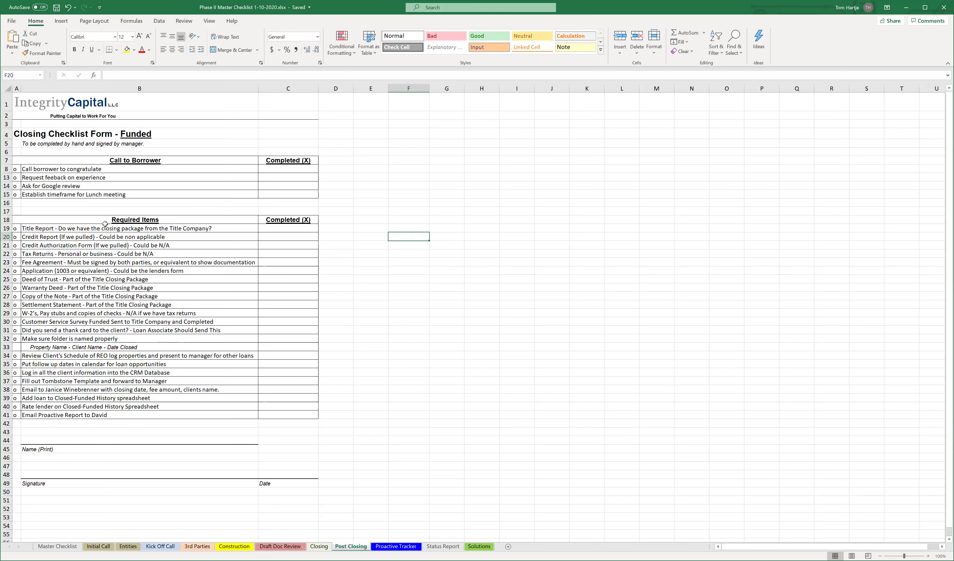
- Review the Required Items list, focusing on the title report and credit report entries in rows 19 and 20
left_click_drag(100, 231, 73, 414)
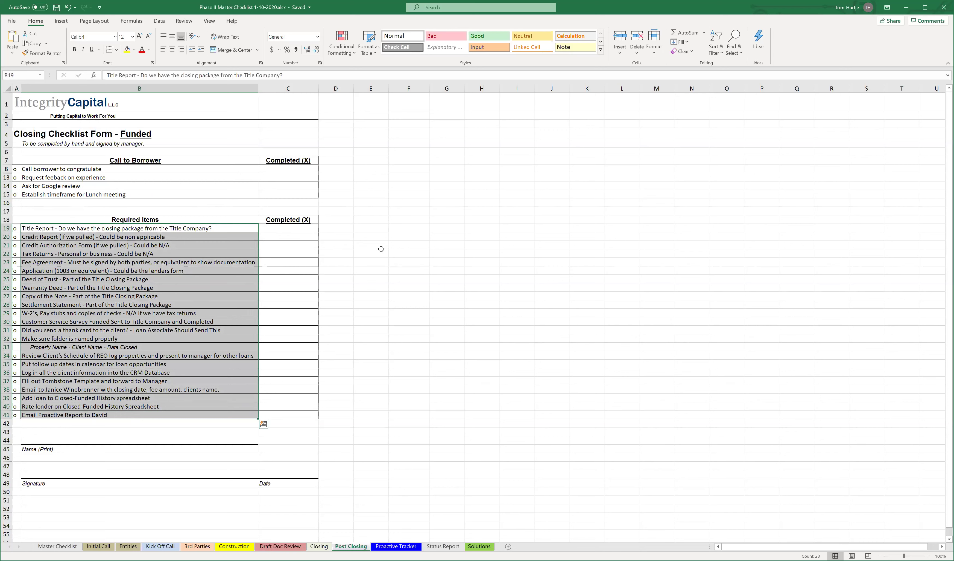
left_click(367, 234)
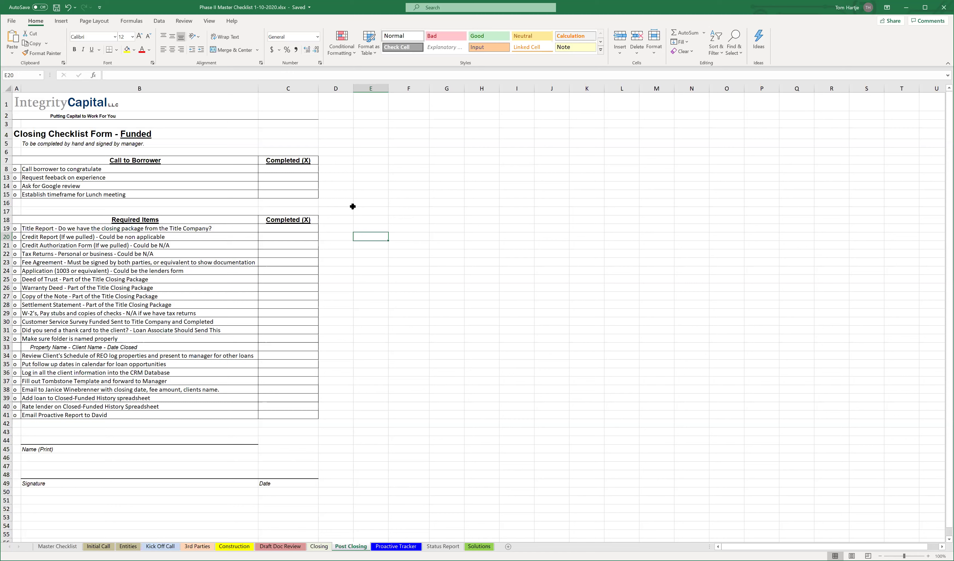
left_click(276, 233)
left_click(270, 228)
left_click_drag(48, 229, 274, 230)
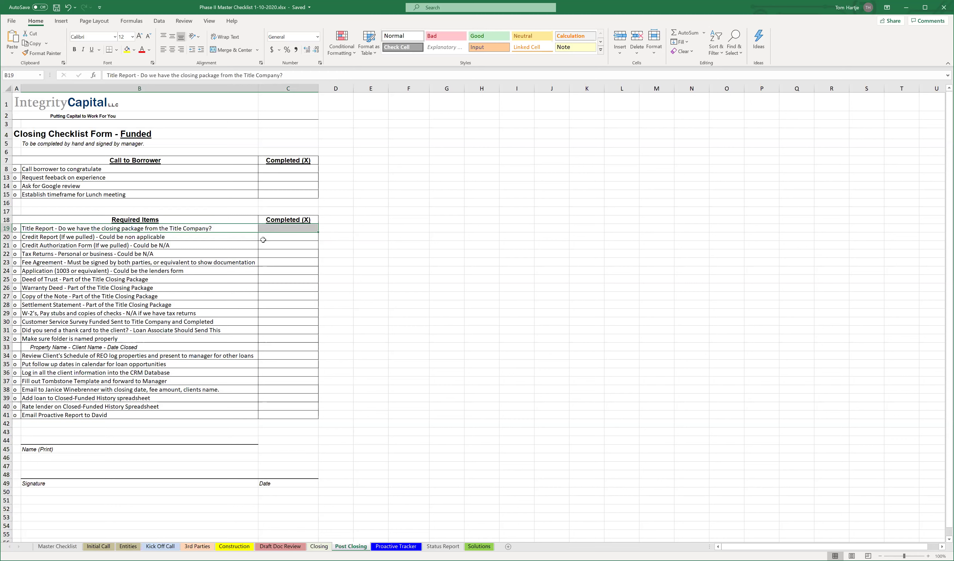
left_click(45, 237)
left_click_drag(45, 237, 99, 243)
left_click(169, 227)
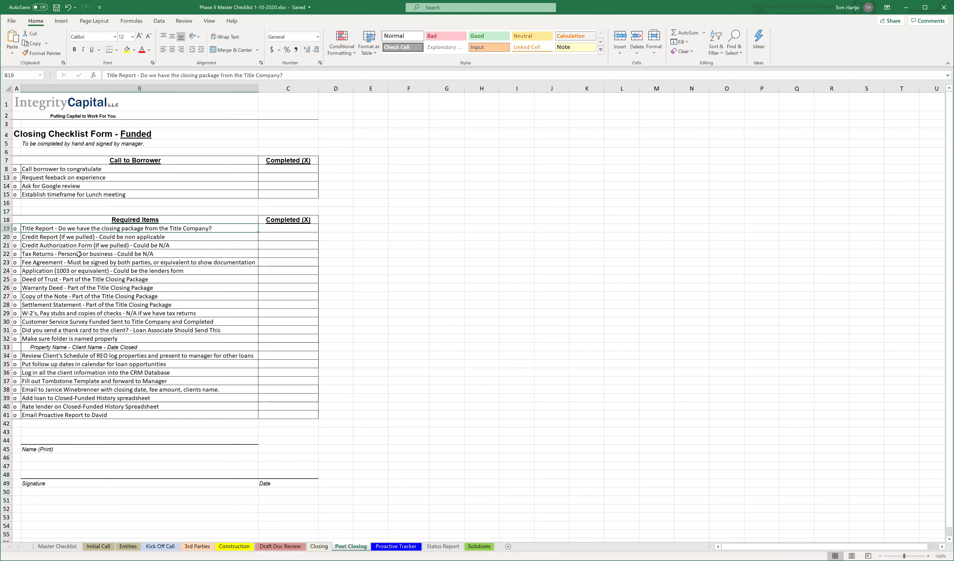
left_click(57, 238)
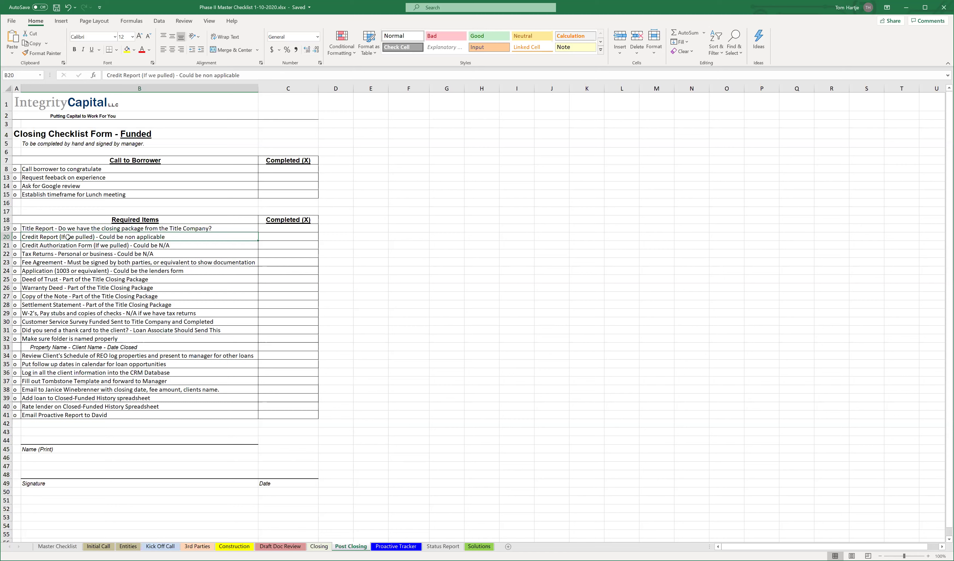
left_click(276, 239)
left_click_drag(276, 239, 112, 236)
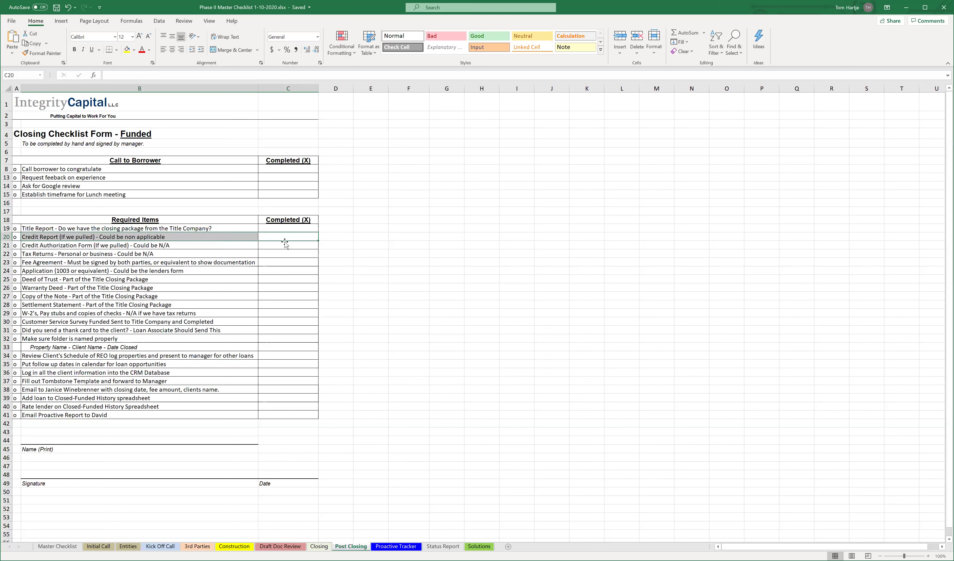
left_click(93, 237)
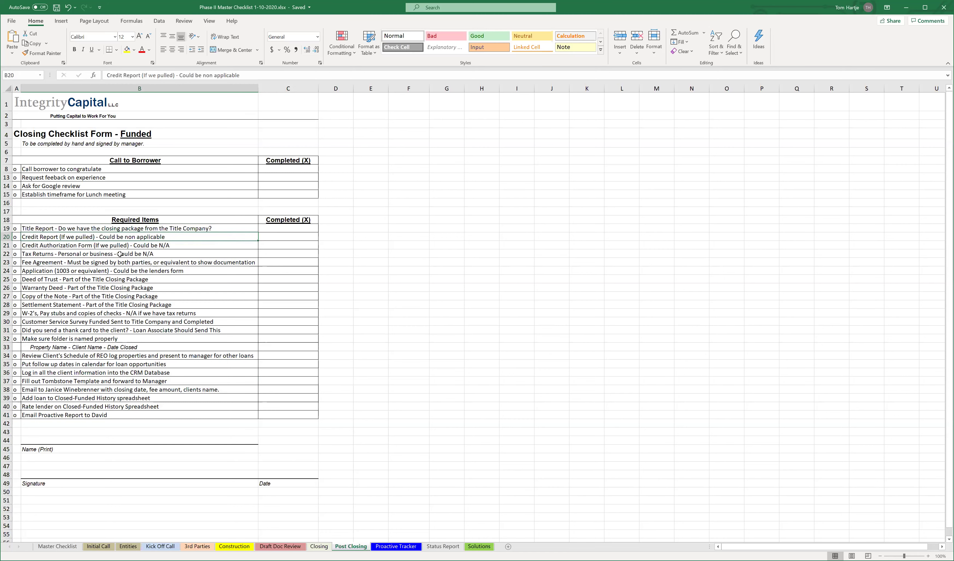
- Review the credit authorization form and tax returns items in rows 21 and 22, including their completion cells
left_click(55, 247)
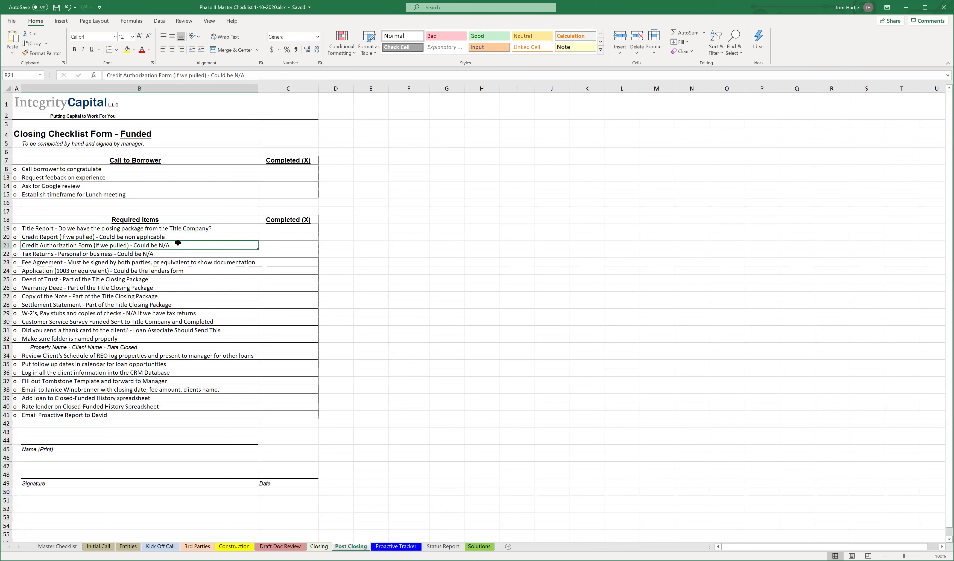
left_click(275, 247)
left_click(77, 254)
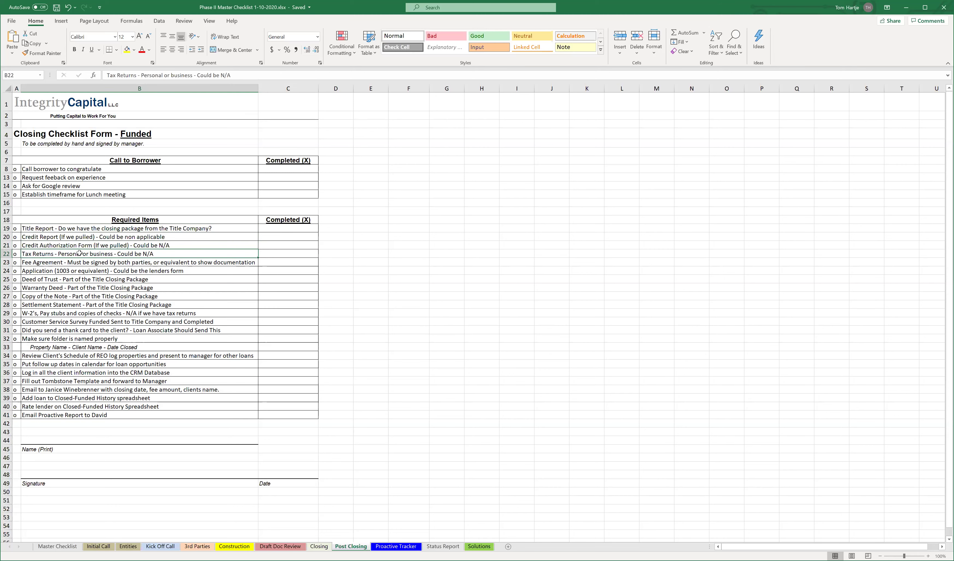
left_click(275, 253)
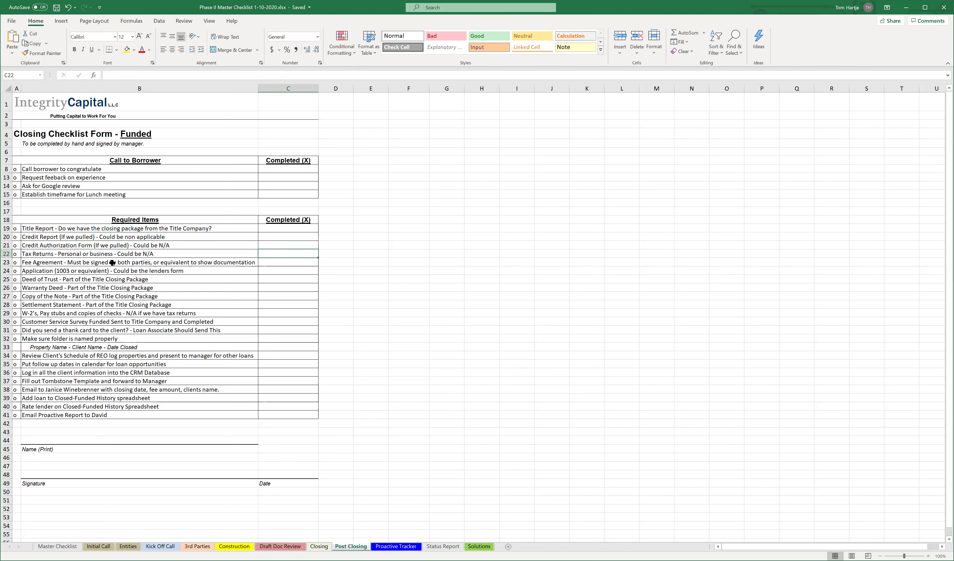
left_click(100, 255)
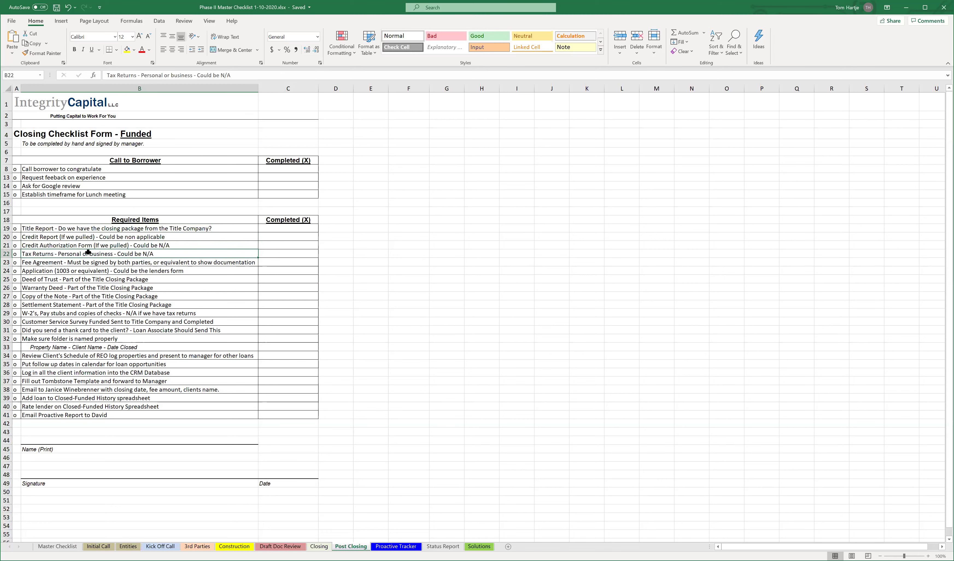
left_click(274, 253)
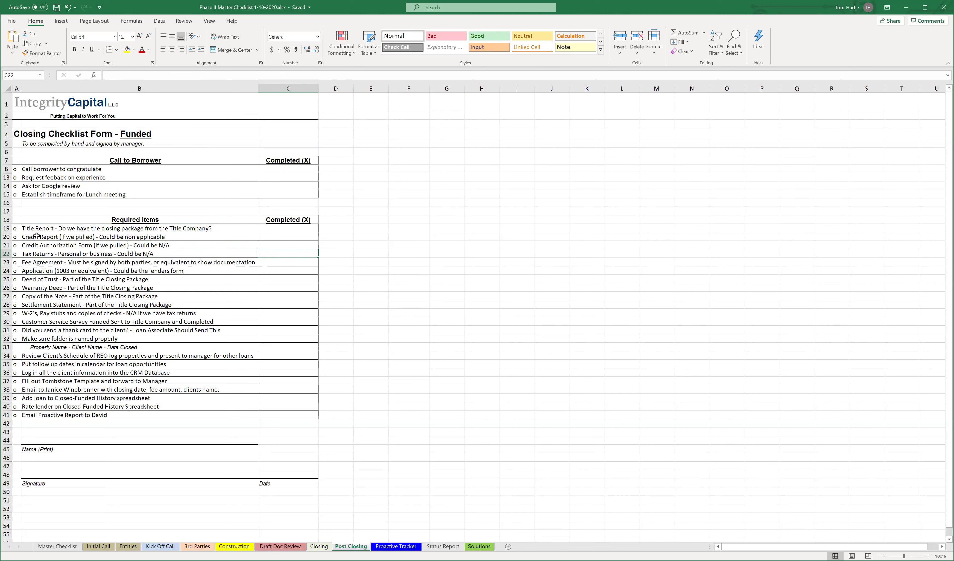
- Examine the fee agreement item in row 23 and its requirement for signatures by both parties
left_click(56, 264)
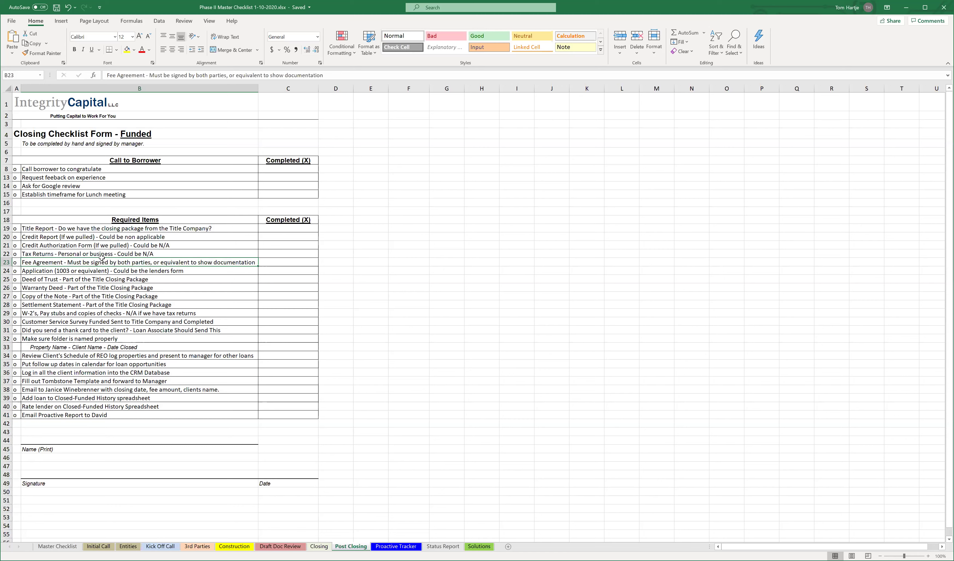
left_click_drag(262, 261, 232, 263)
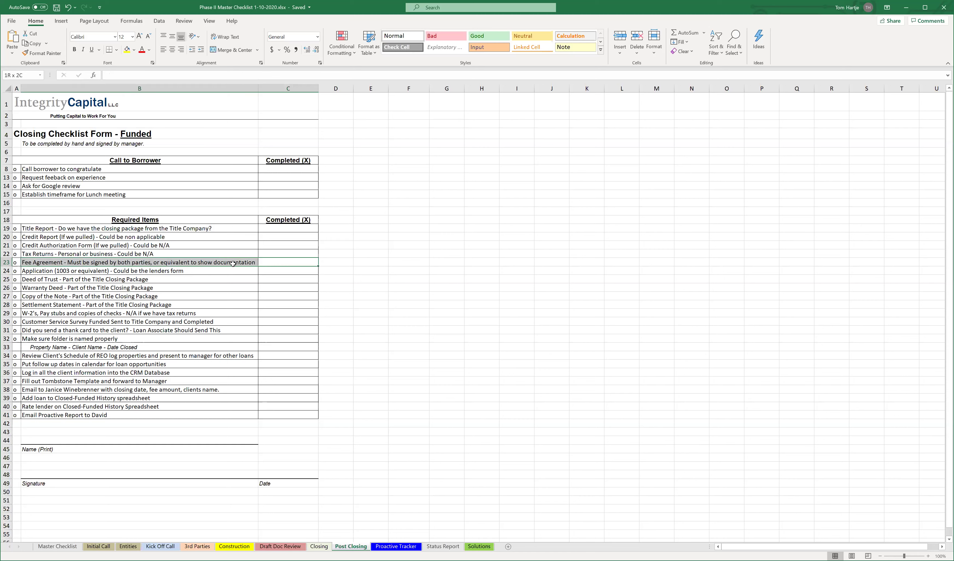
left_click(392, 254)
left_click_drag(273, 264, 247, 267)
left_click(230, 259)
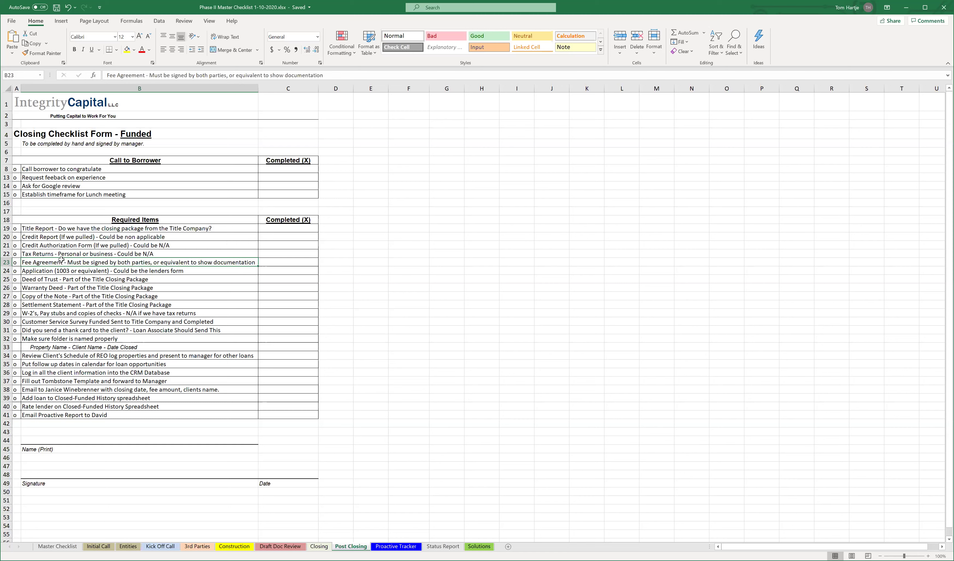
- Examine the application (1003 or equivalent) item in row 24, comparing it with the fee agreement item above
left_click(52, 273)
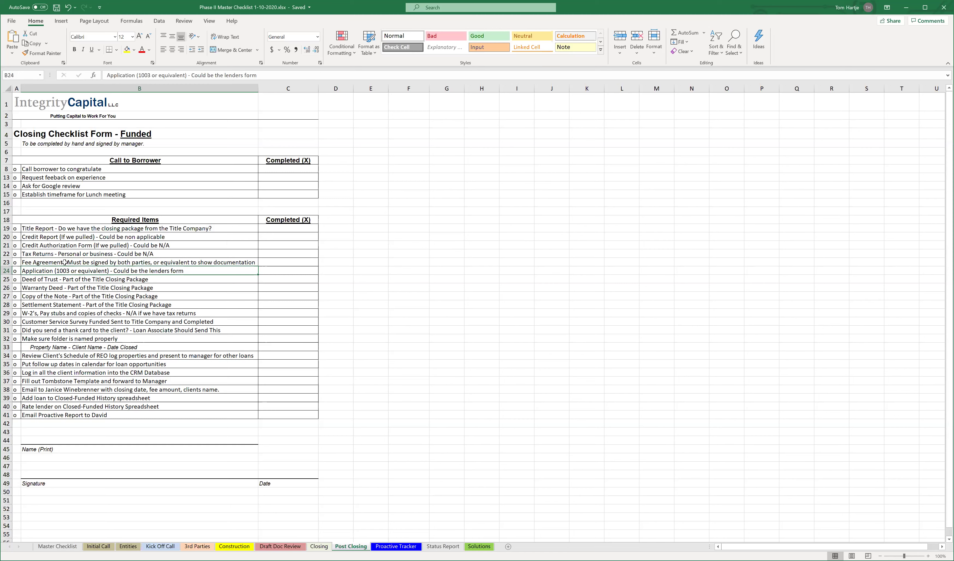
left_click(6, 270)
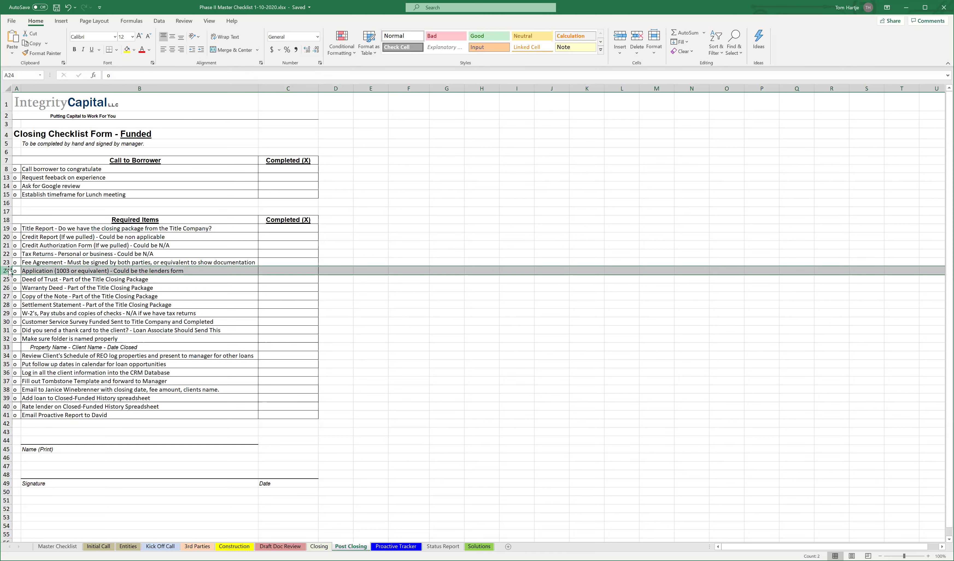
left_click(54, 270)
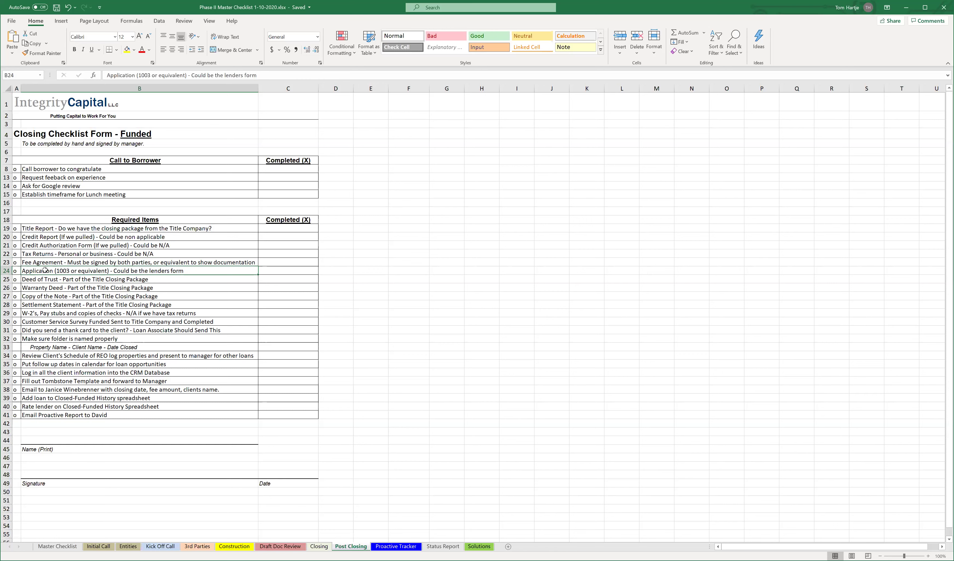
left_click(6, 271)
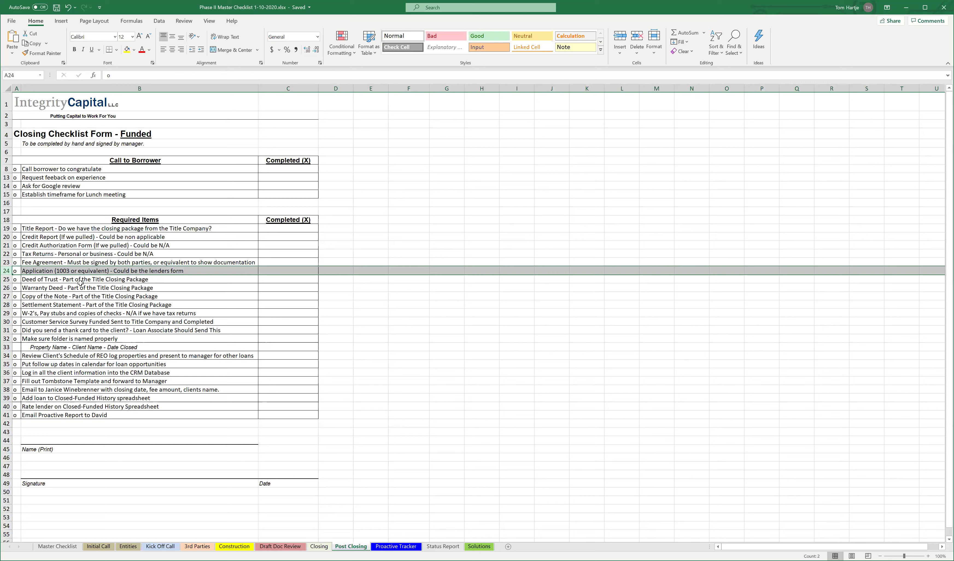
left_click(59, 271)
left_click_drag(272, 272, 230, 270)
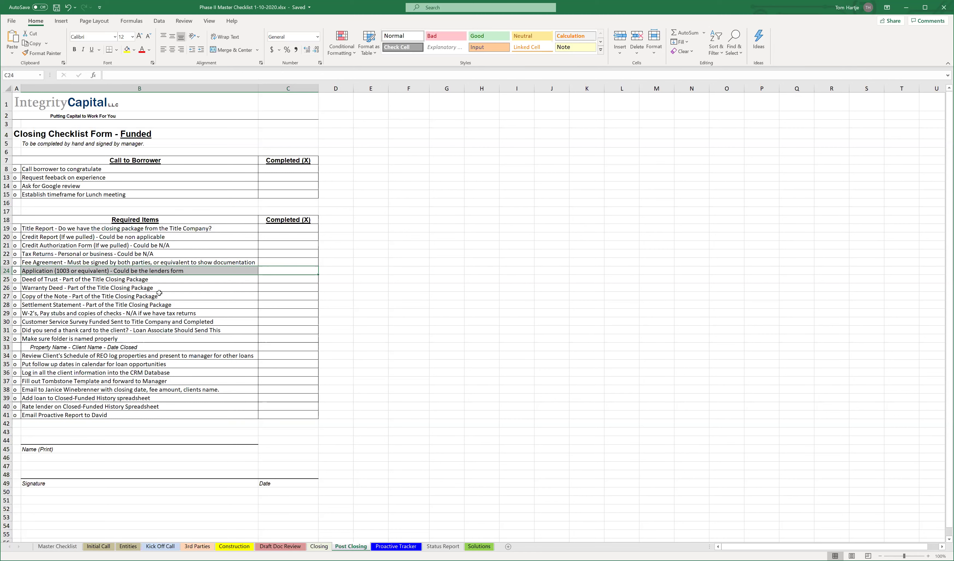
left_click(6, 271)
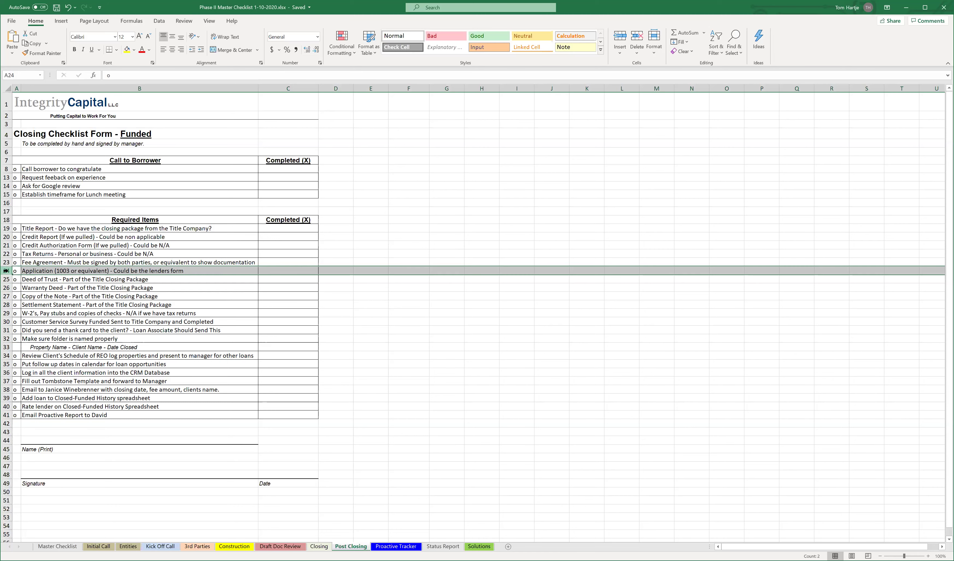
left_click(121, 274)
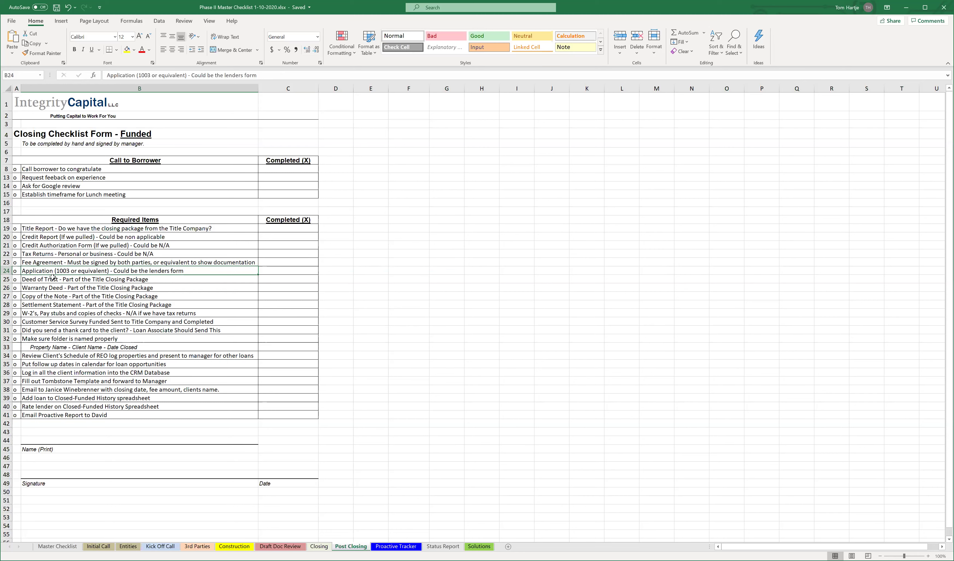
left_click(47, 260)
left_click(50, 268)
- Review the deed of trust and warranty deed items in rows 25 and 26
left_click(43, 279)
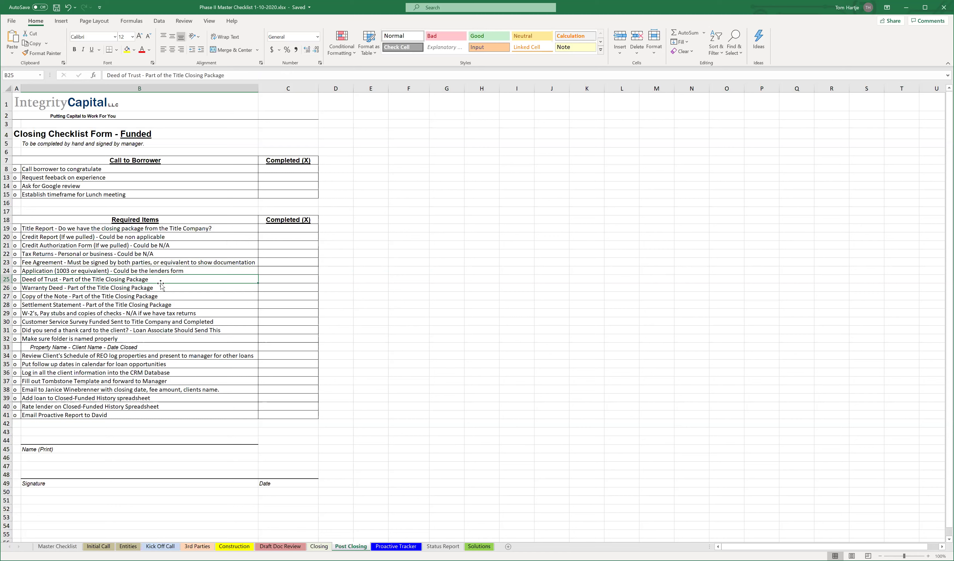
left_click_drag(268, 276, 234, 278)
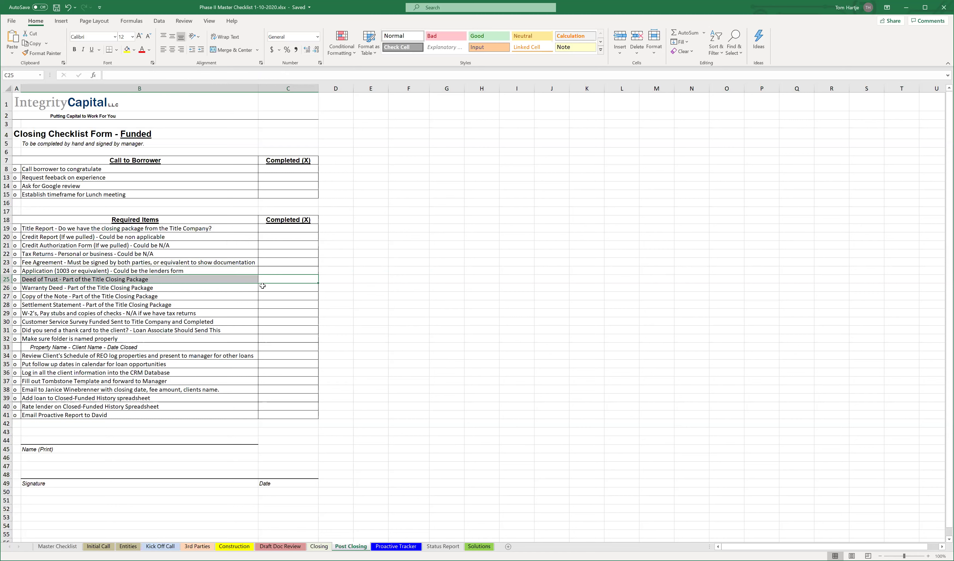
key("Down")
left_click(235, 286, "shift")
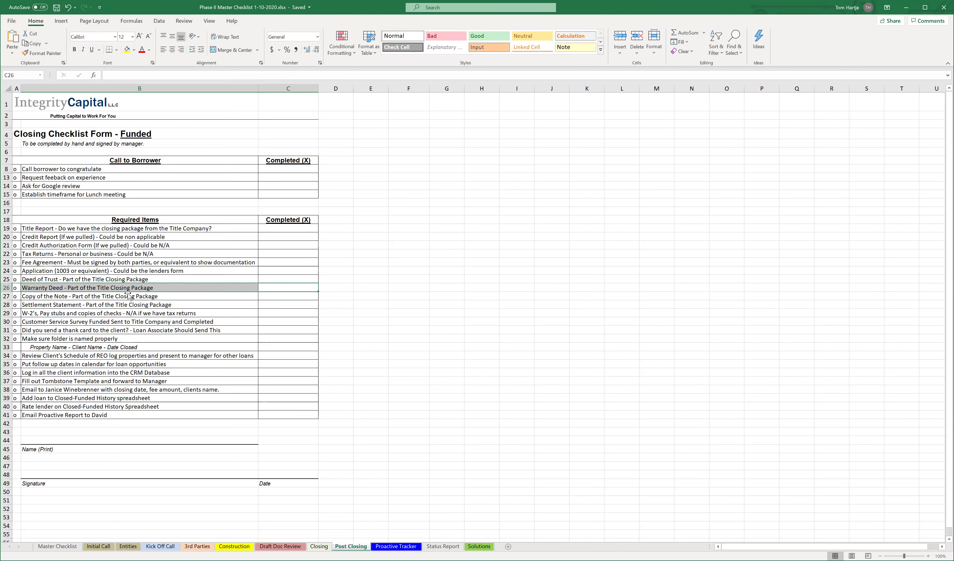
- Review the copy of the note and settlement statement items in rows 27 and 28
left_click(104, 295)
left_click_drag(263, 297, 229, 296)
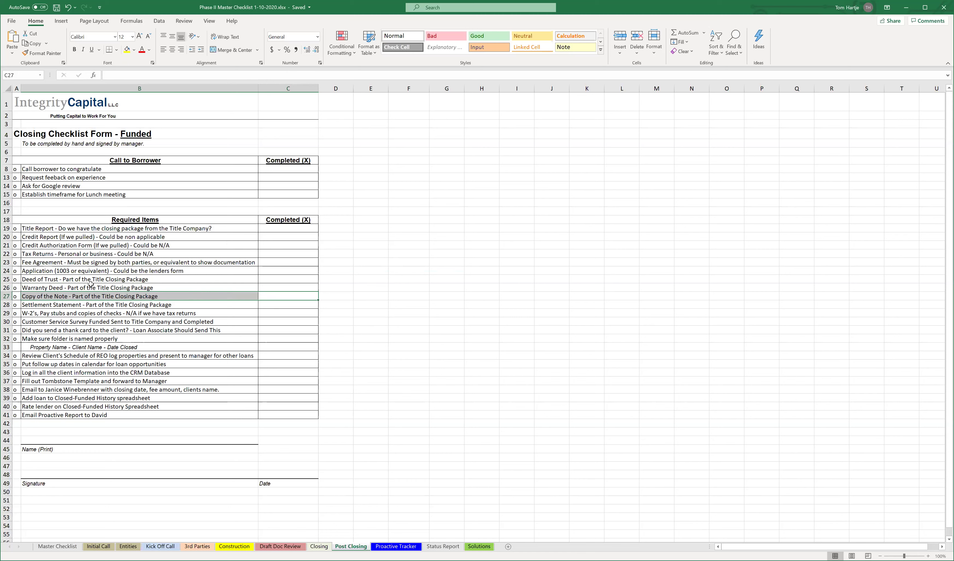
left_click(289, 309)
left_click_drag(235, 304, 260, 305)
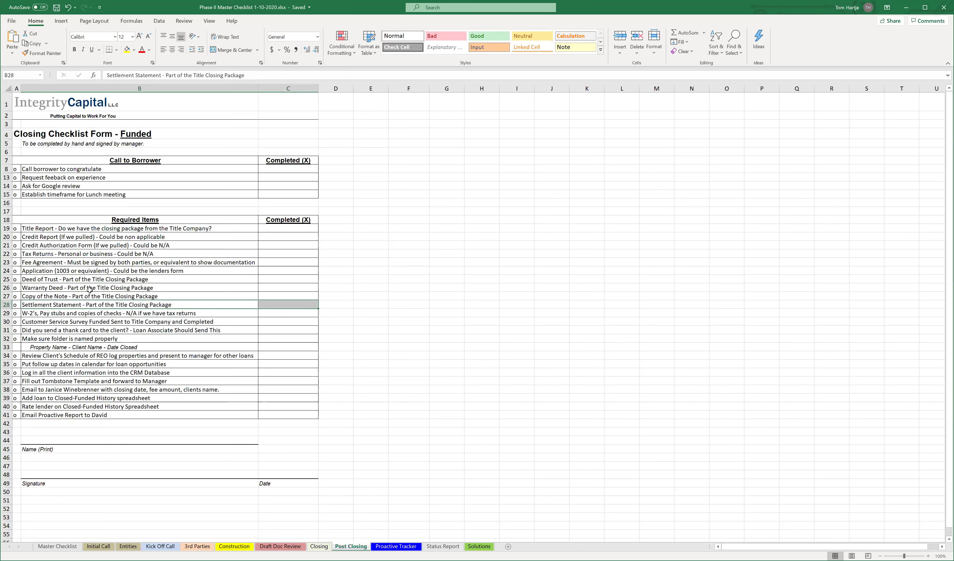
left_click(80, 304)
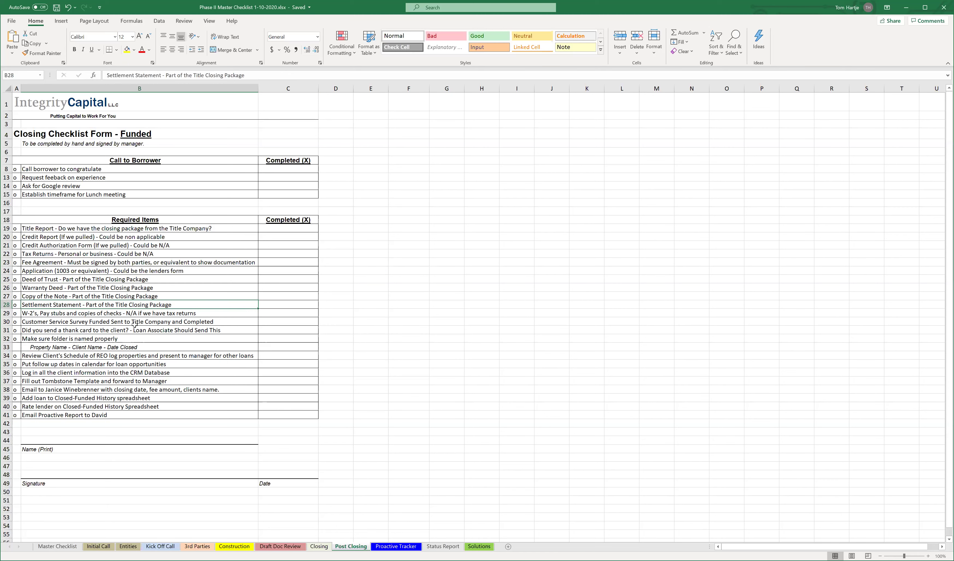
- Review the W-2 and pay stub item in row 29 and the customer service survey item in row 30
left_click(172, 313)
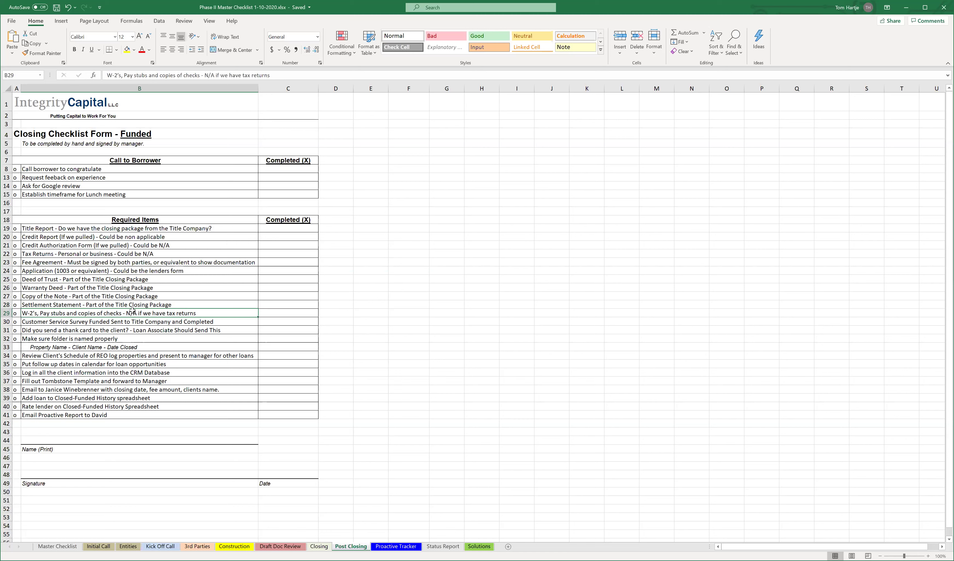
left_click_drag(259, 312, 249, 310)
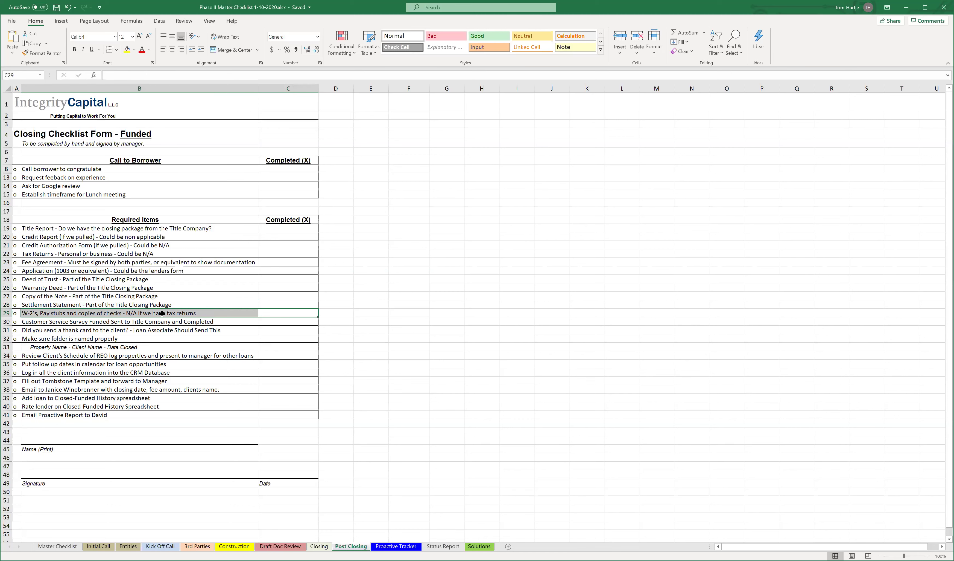
left_click(213, 320)
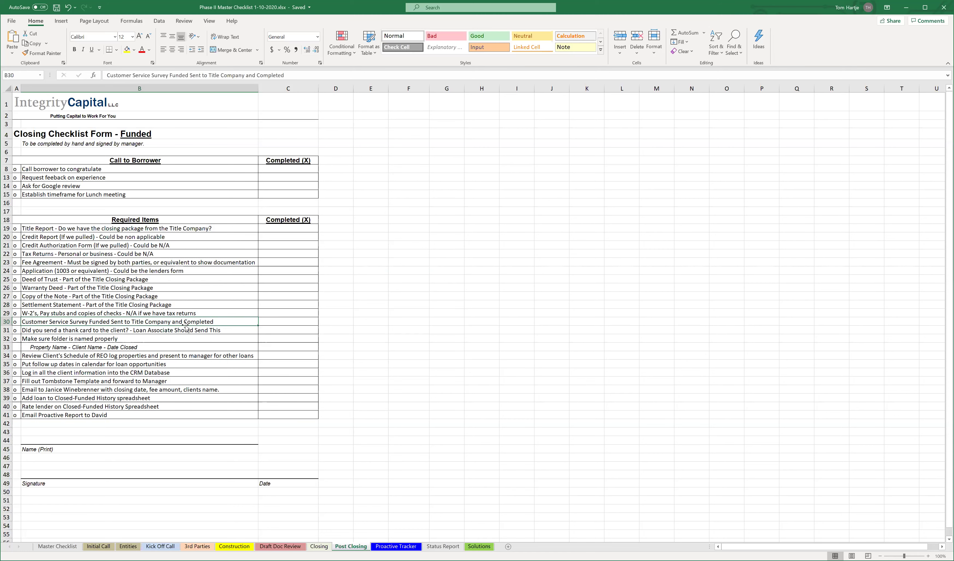
left_click_drag(283, 318, 228, 320)
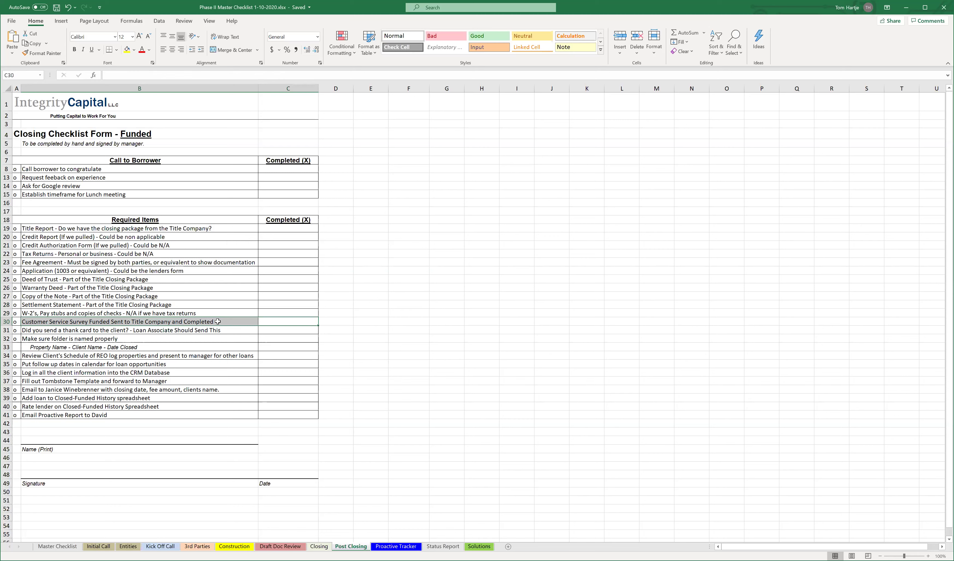
double_click(165, 321)
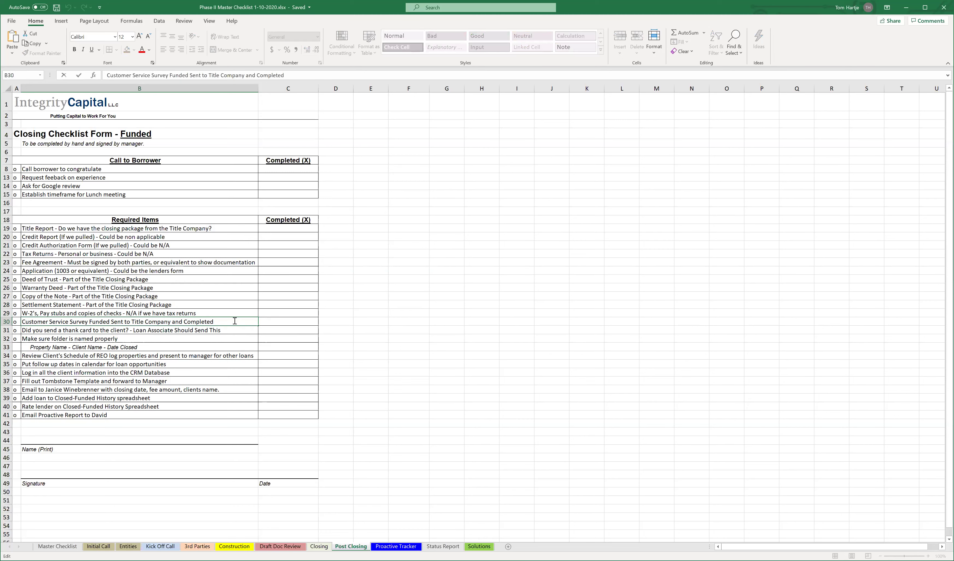
left_click(278, 319)
left_click(244, 320)
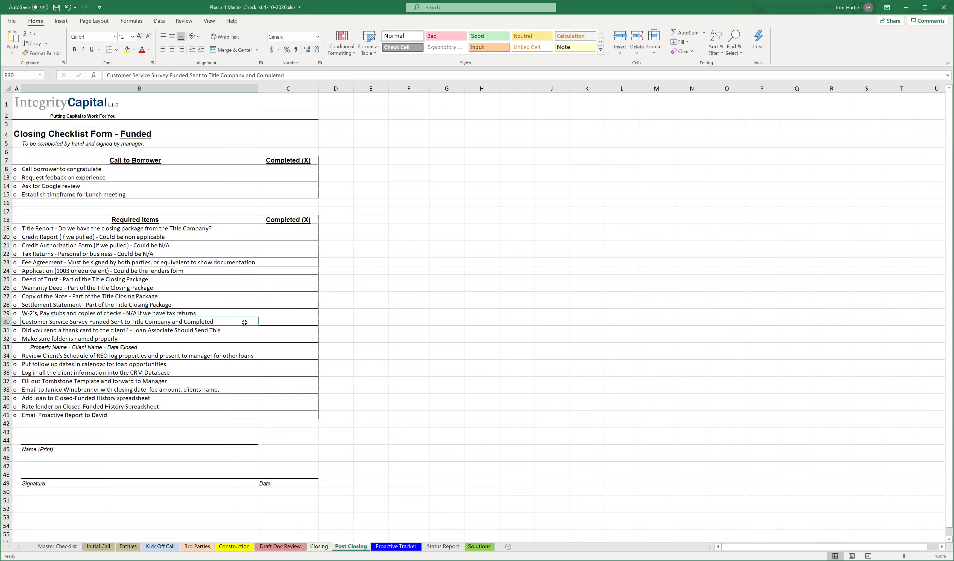
left_click_drag(245, 322, 23, 326)
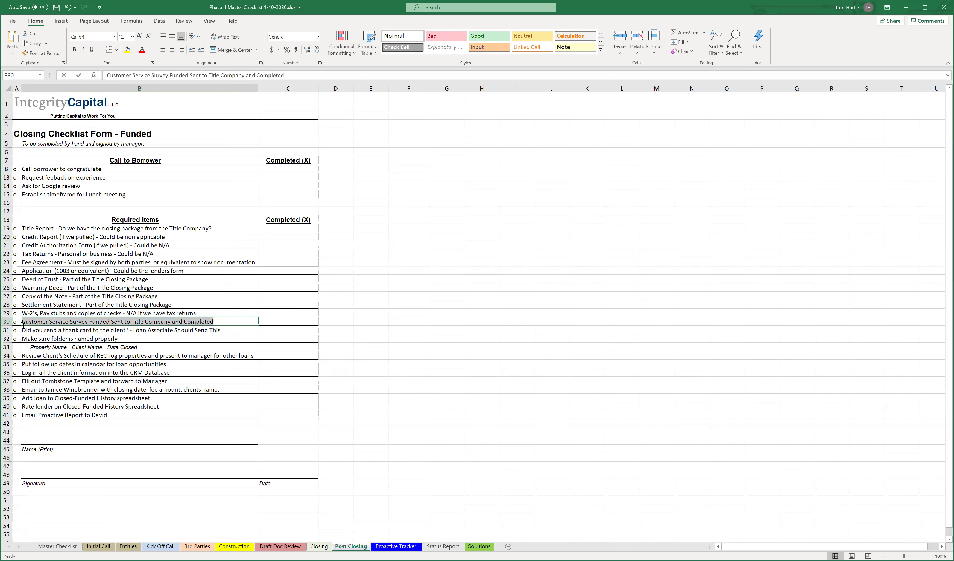
- Review the client thank card item in row 31 and the folder naming item in row 32, rechecking the survey item in row 30
left_click(225, 332)
double_click(229, 330)
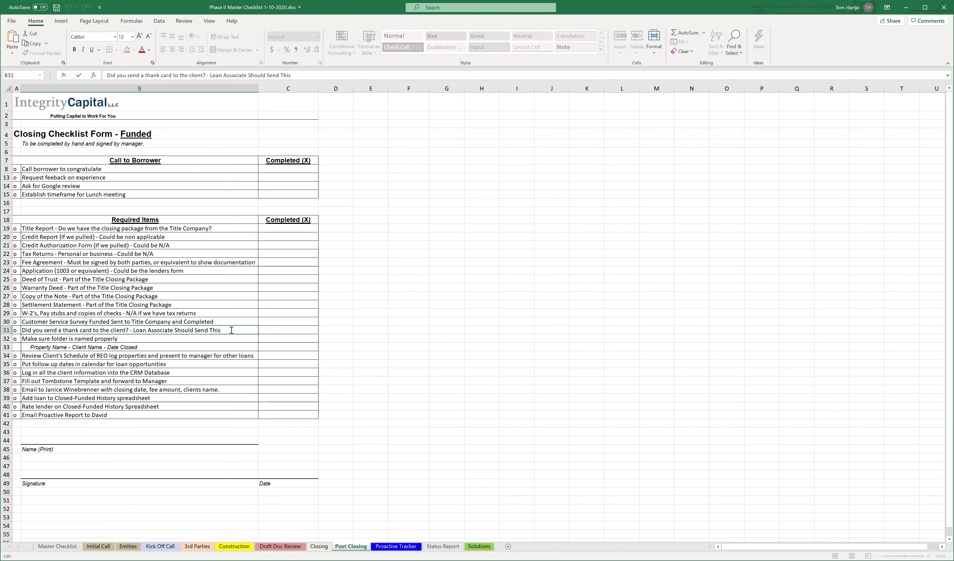
key("Escape")
left_click(222, 321)
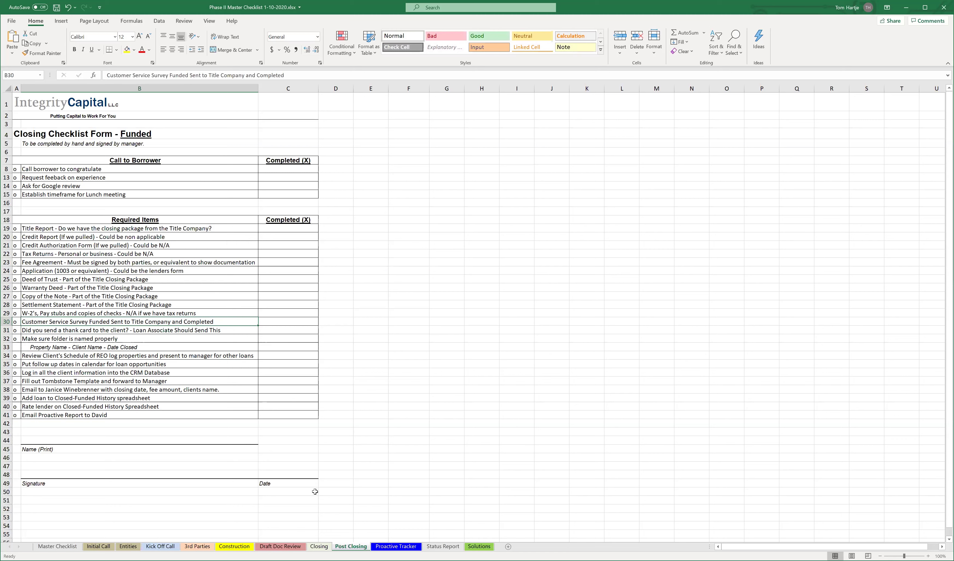
key("Down")
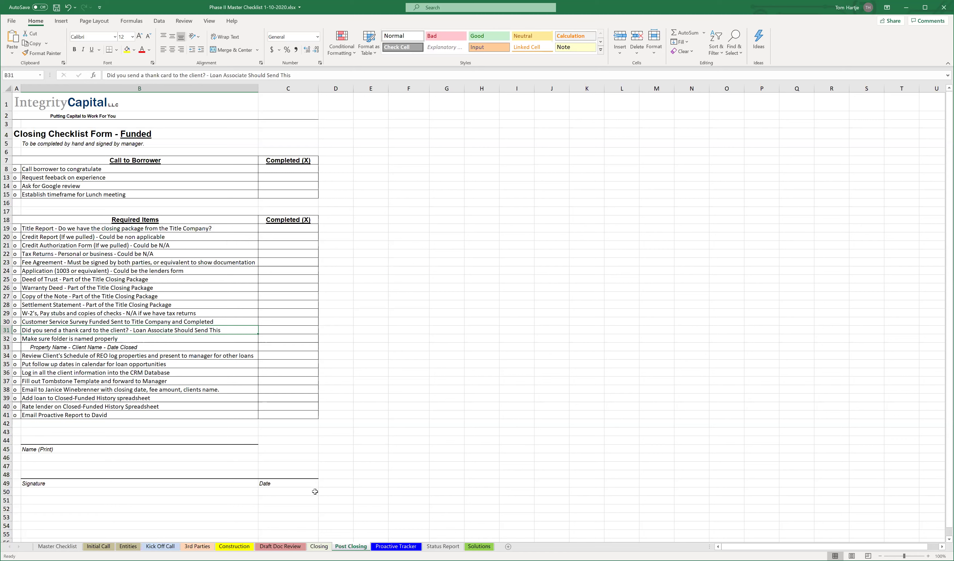
key("Down")
key("Up")
key("Down")
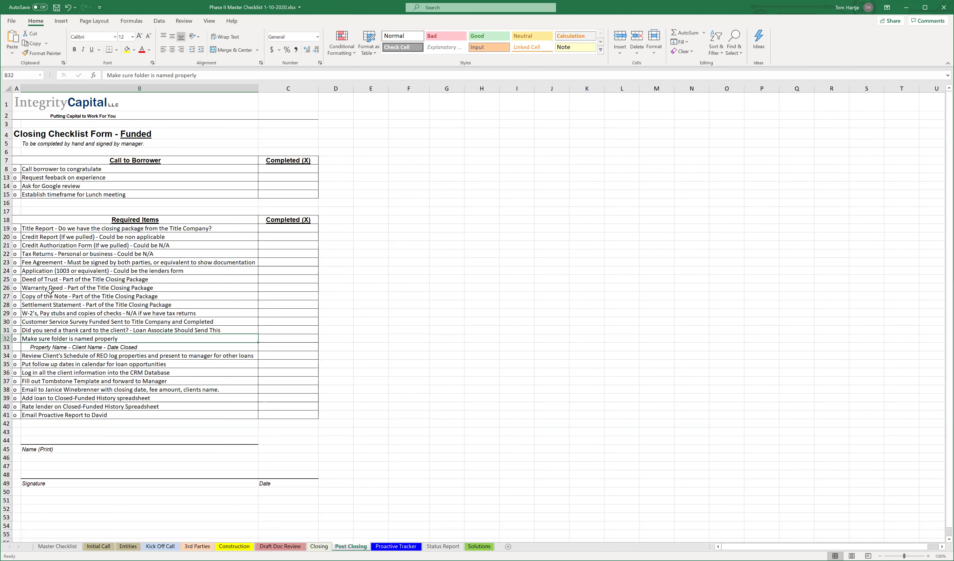
- Change the folder naming format in cell B33 to "File Name - Client Name - Date Closed"
left_click(68, 345)
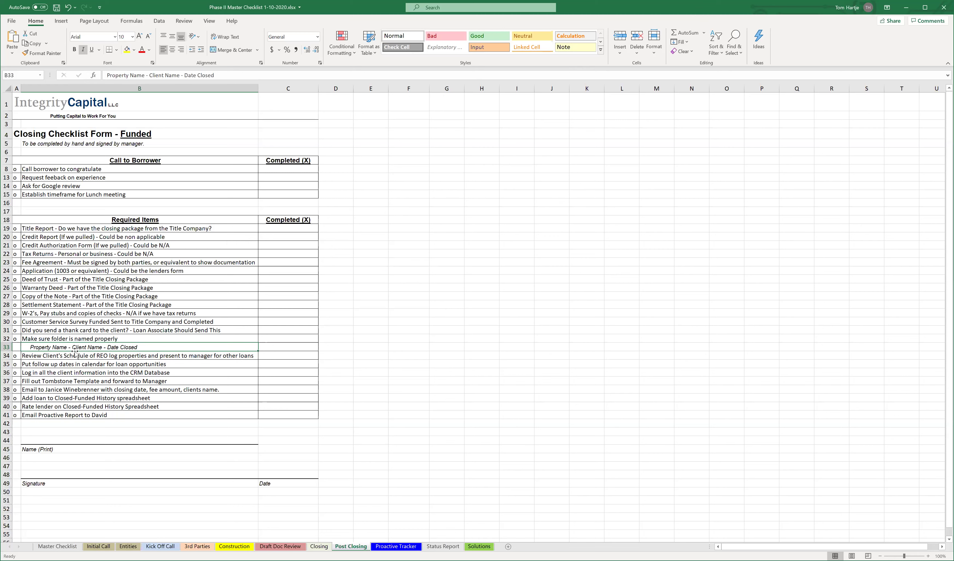
double_click(44, 347)
left_click_drag(52, 347, 29, 348)
type("File")
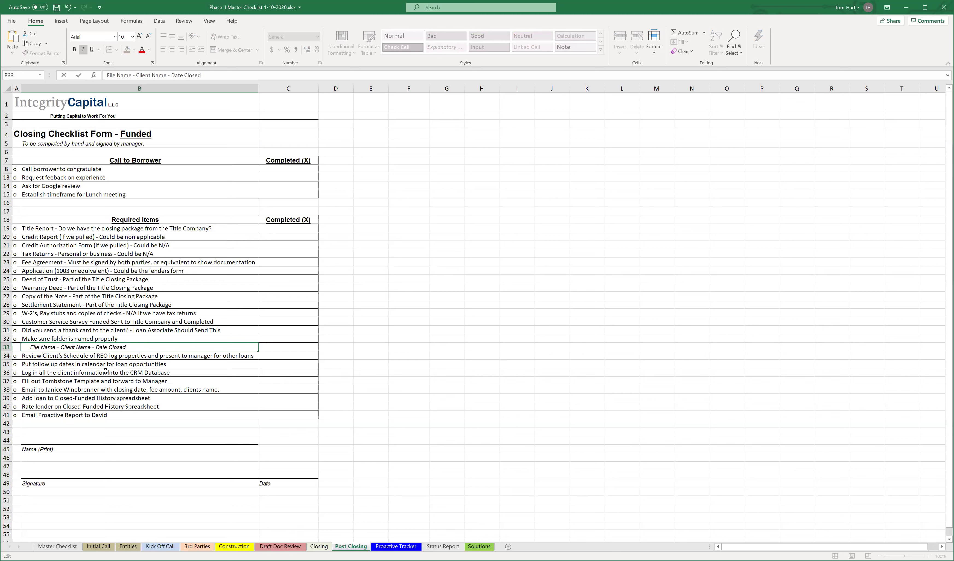
left_click(140, 341)
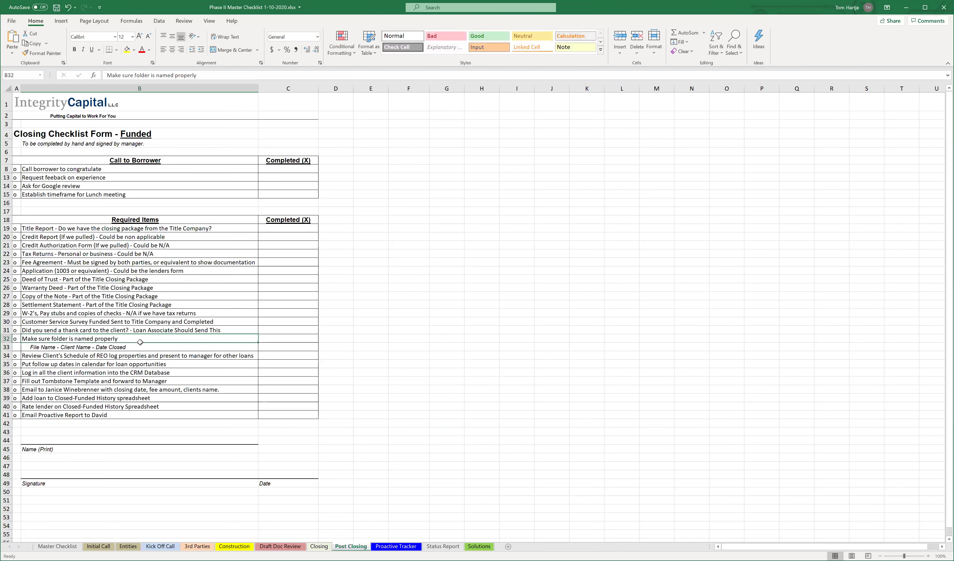
- Review the file name part of the folder naming format in cell B33 without changing it
left_click(92, 348)
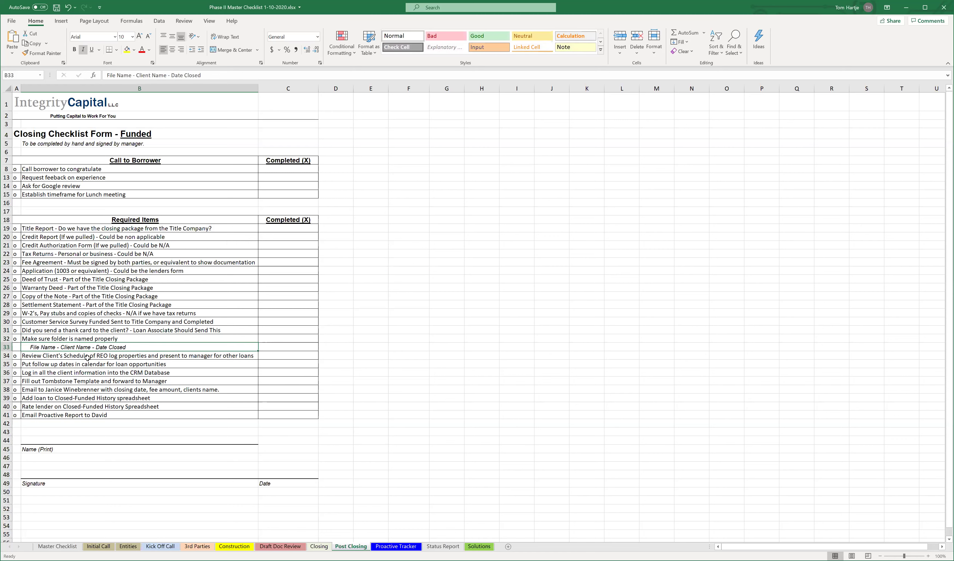
double_click(55, 348)
left_click_drag(55, 347, 32, 350)
left_click(51, 348)
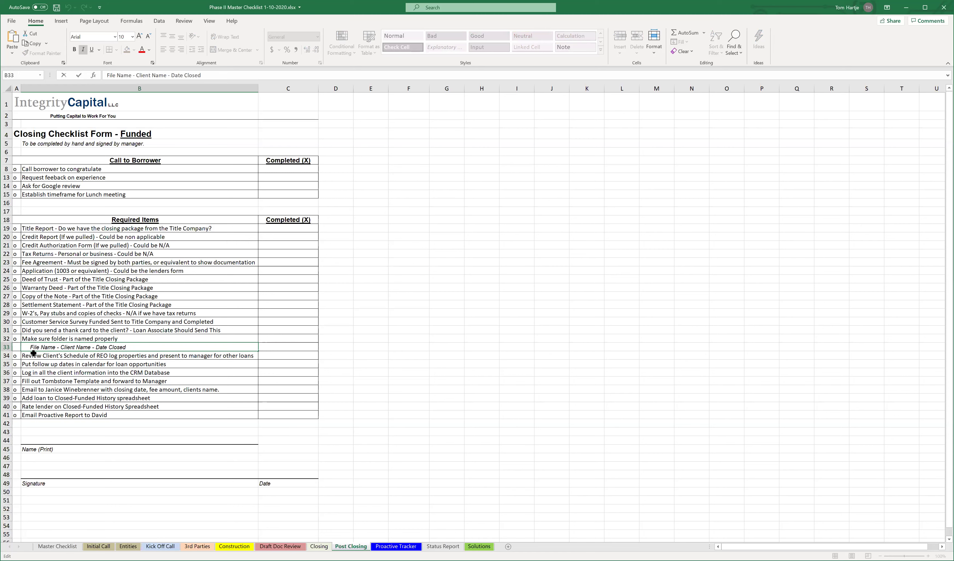
left_click_drag(41, 346, 54, 346)
key("Escape")
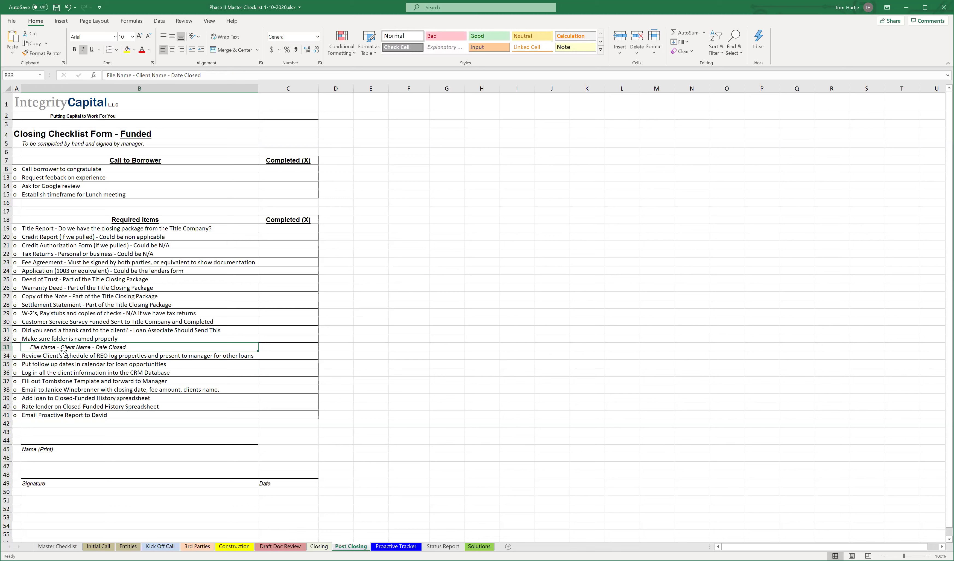
- Insert "Deal Type" into the folder naming format in cell B33 so it reads "File Name - Deal Type - Client Name - Date Closed"
left_click(58, 363)
left_click(53, 356)
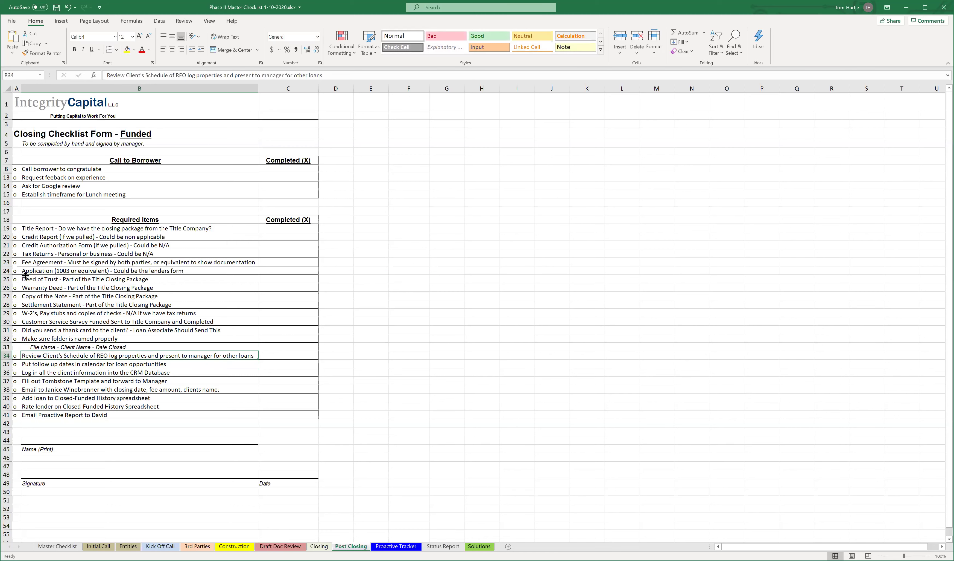
left_click(61, 347)
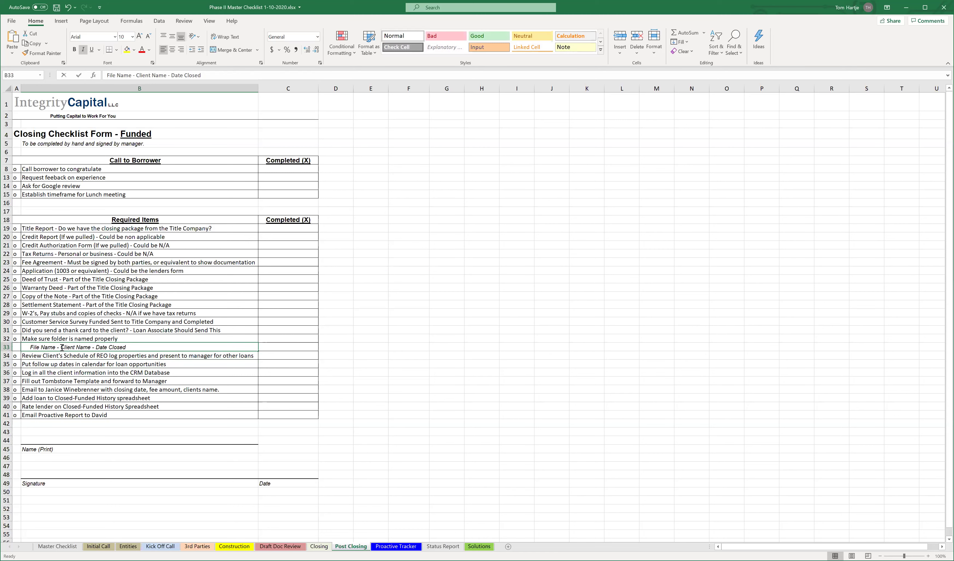
double_click(61, 347)
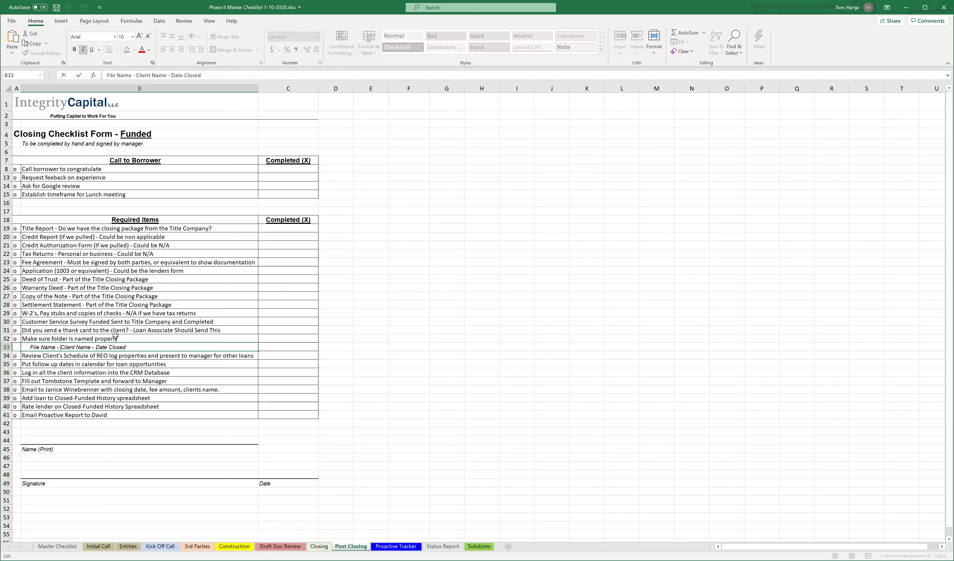
type("Deal Type -")
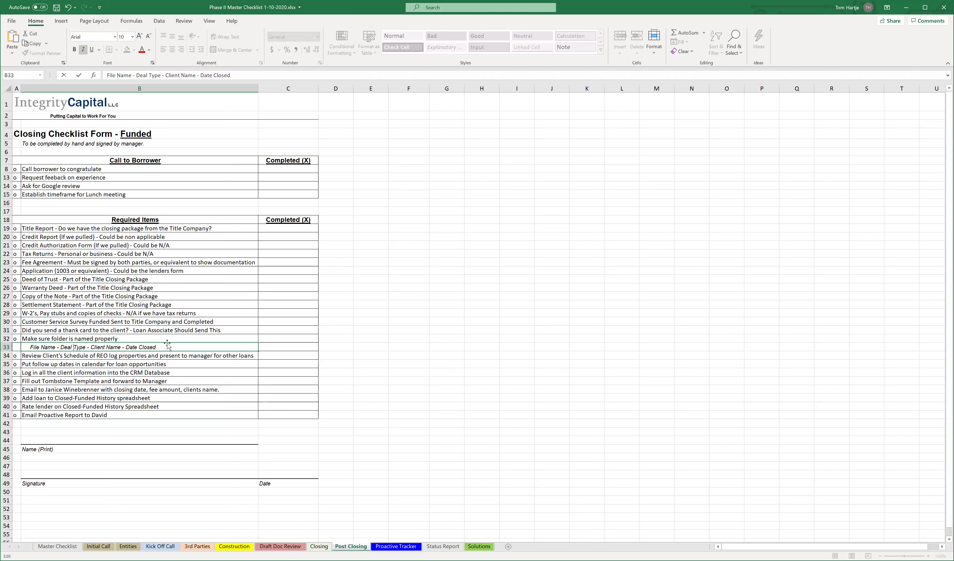
left_click(404, 333)
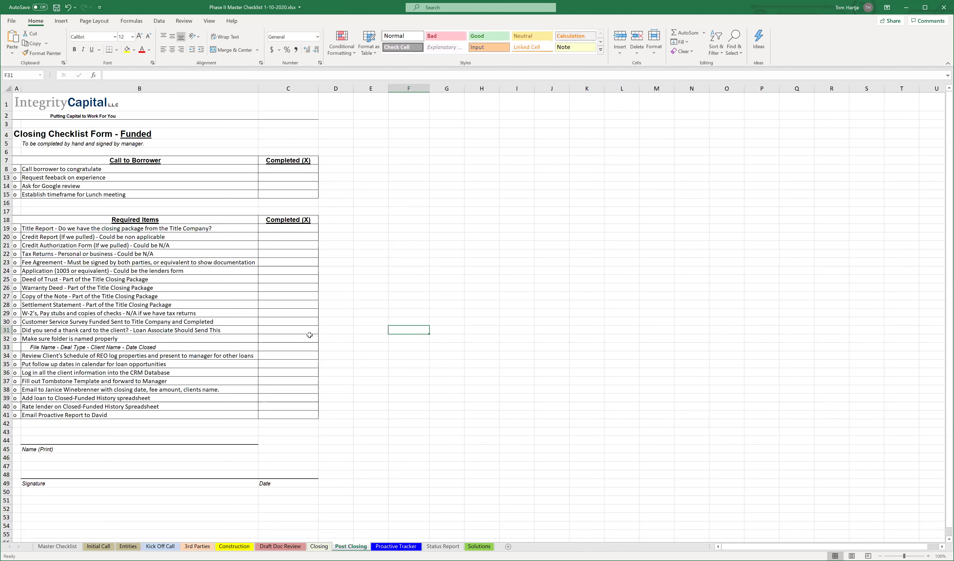
- Review the item on the client's schedule of REO in row 34 alongside the follow-up dates item in row 35
left_click(57, 356)
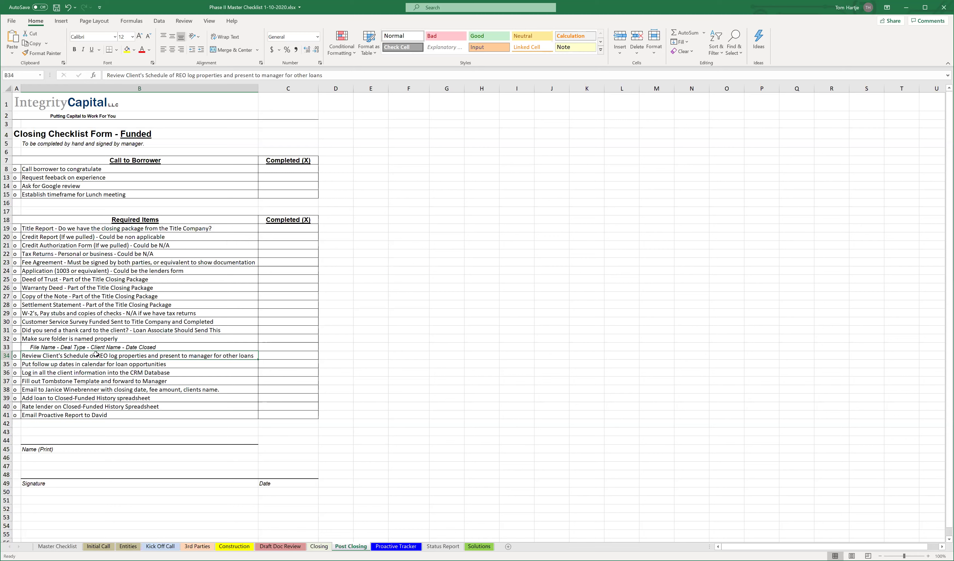
left_click(96, 363)
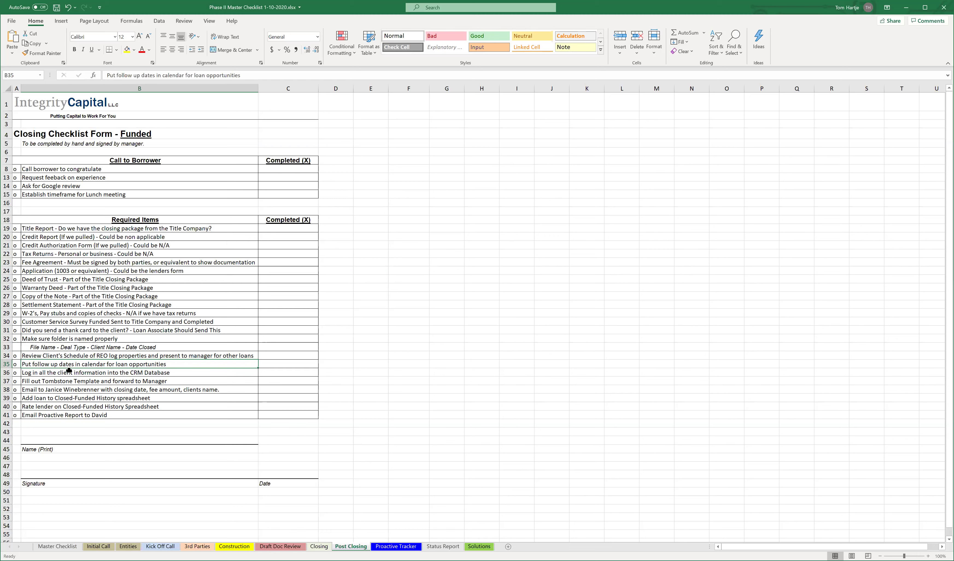
left_click(67, 356)
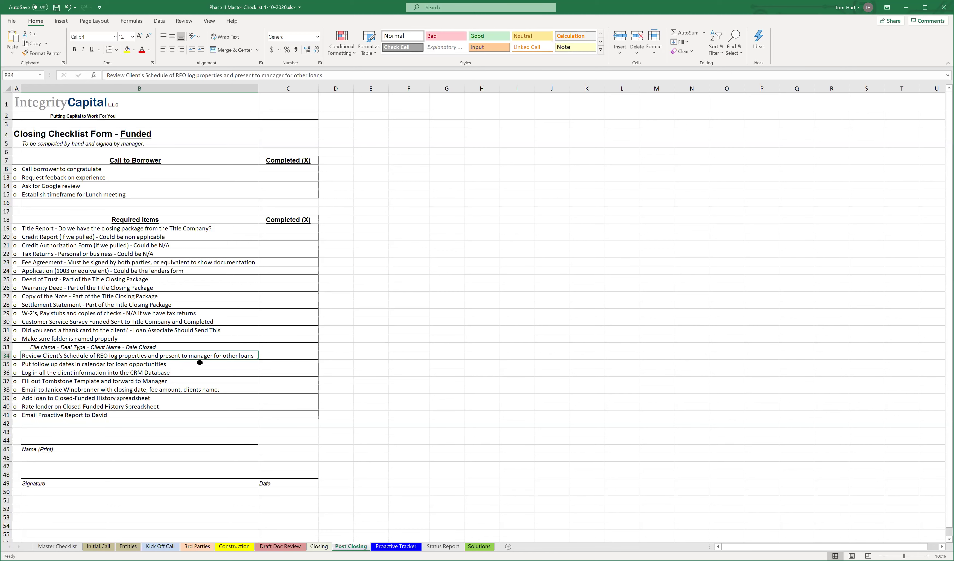
left_click(153, 364)
left_click(142, 355)
left_click_drag(280, 354, 240, 355)
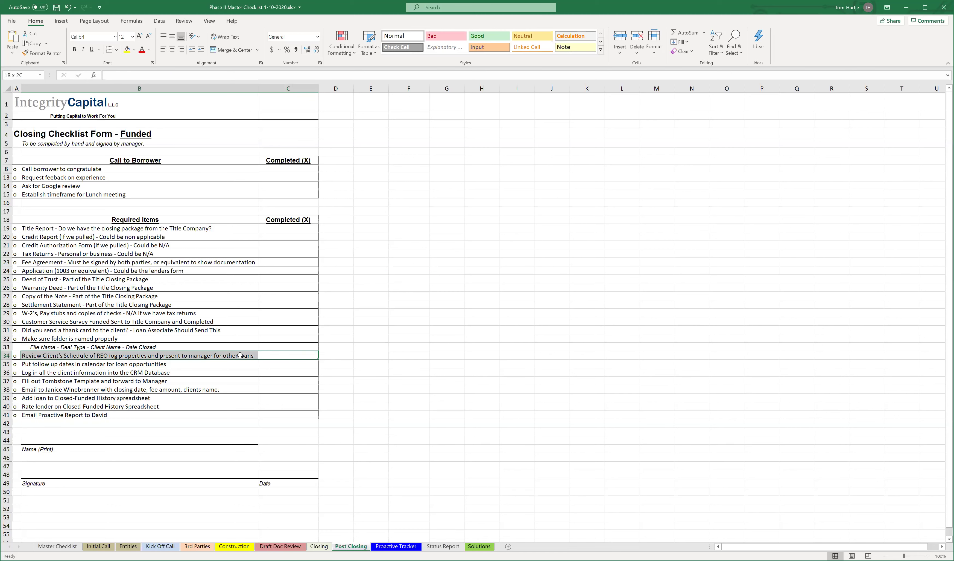
left_click(385, 357)
left_click_drag(303, 352, 233, 357)
left_click(366, 354)
left_click_drag(292, 356, 239, 355)
left_click(417, 349)
- Review the calendar follow-up dates item in row 35 and the CRM database item in row 36
left_click(109, 363)
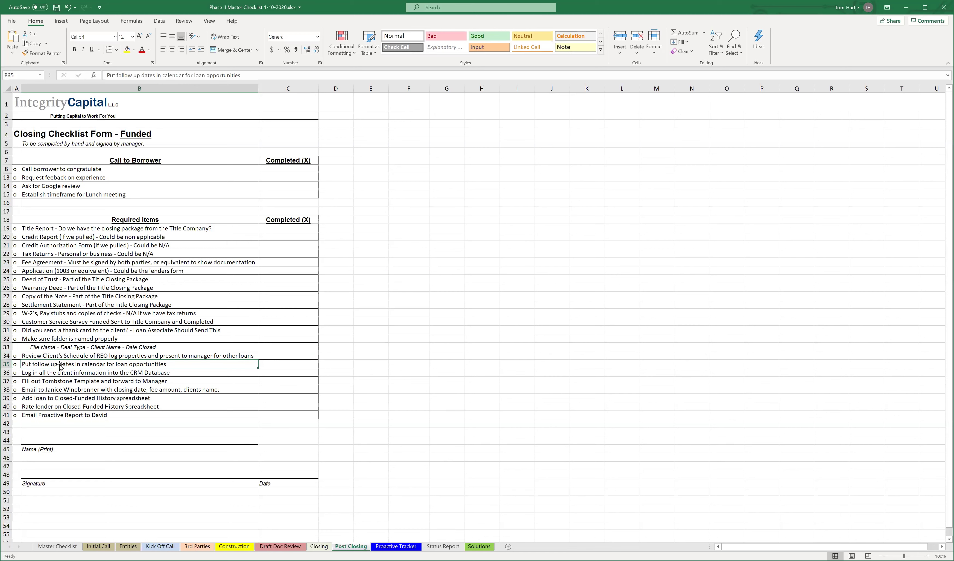
double_click(179, 363)
left_click_drag(179, 364, 14, 365)
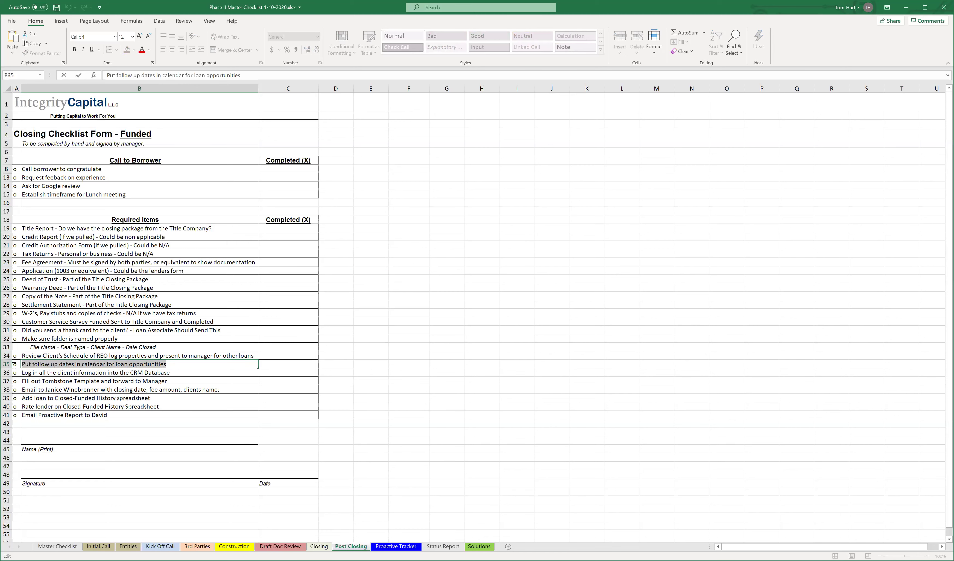
left_click(178, 380)
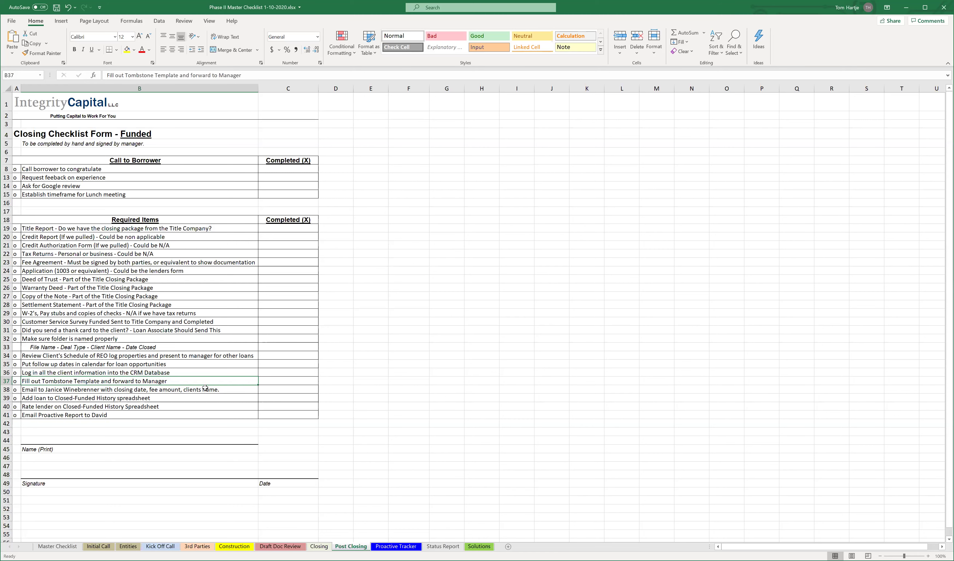
left_click(171, 389)
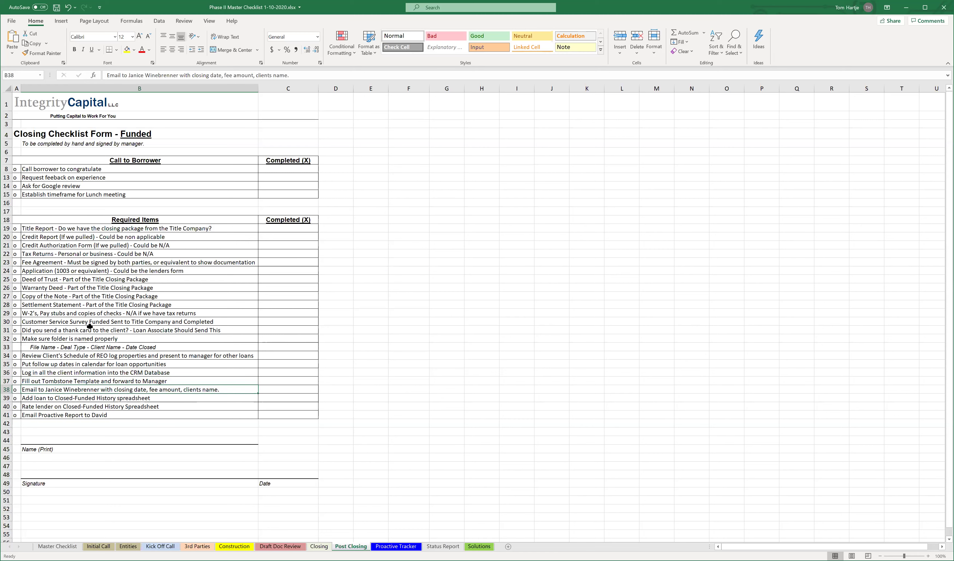
left_click(160, 380)
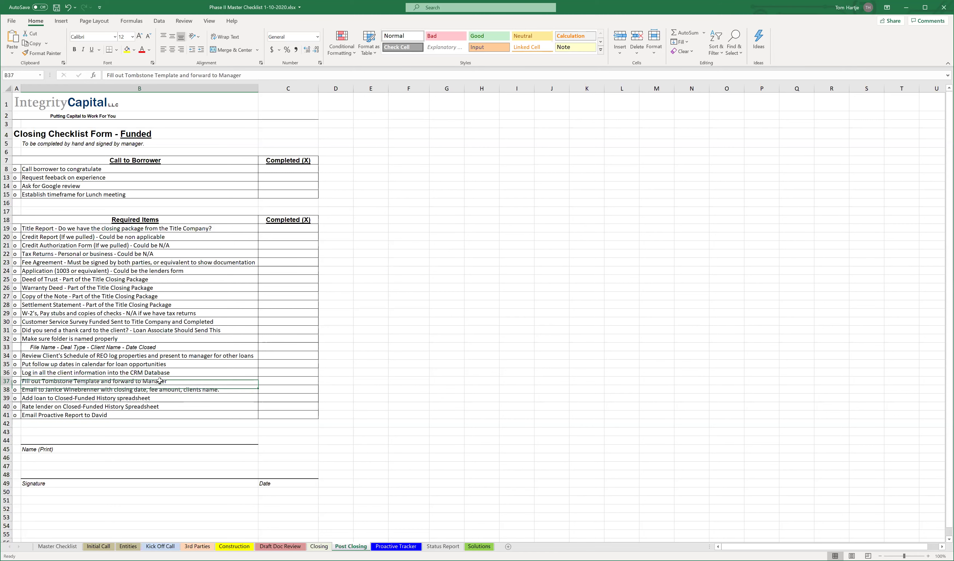
left_click(178, 370)
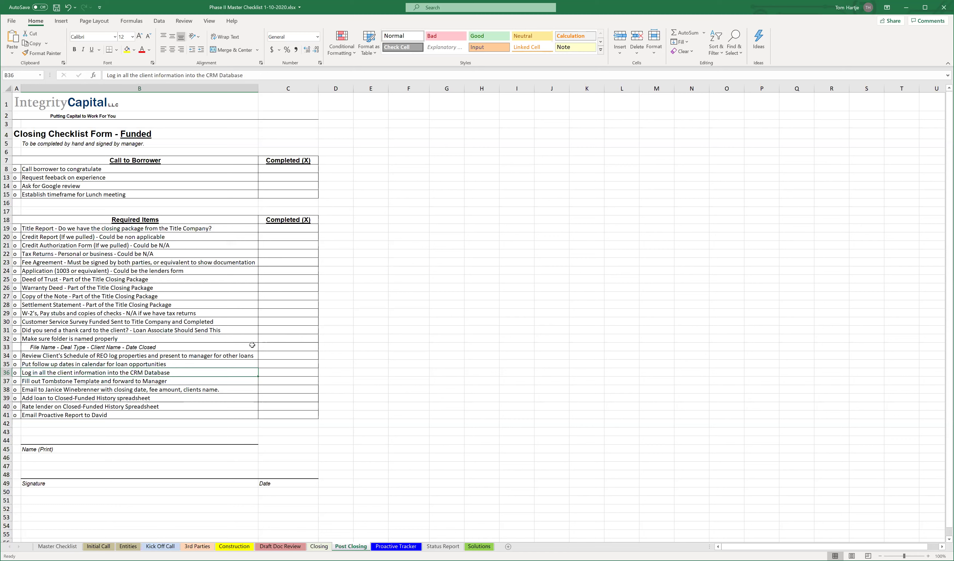
key("Up")
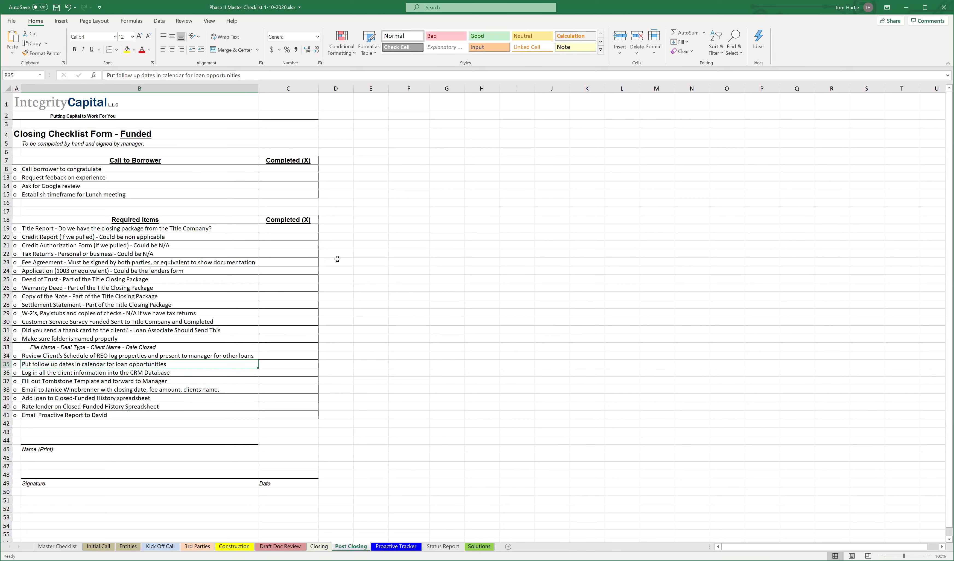
left_click(139, 372)
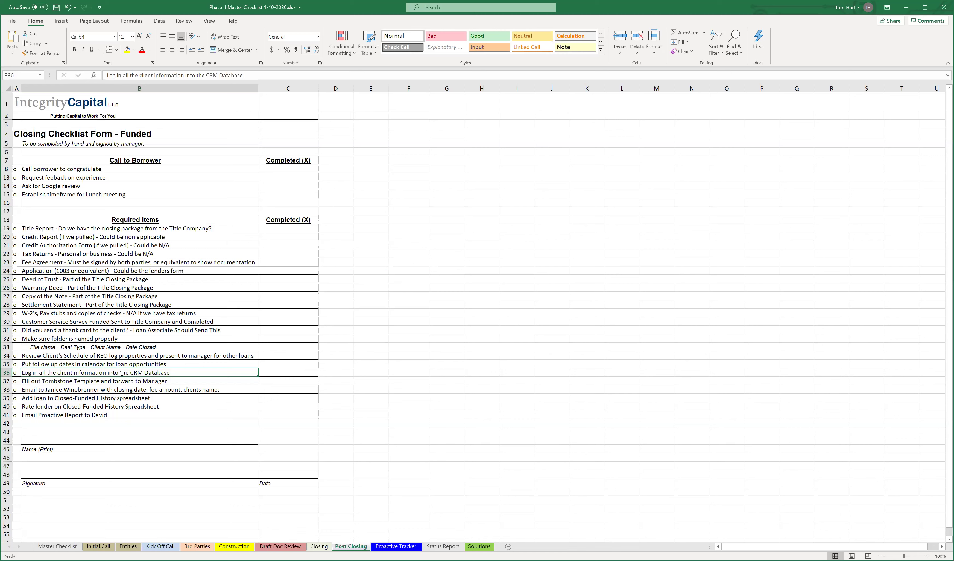
- Append "(If fee agreement allows)" to the Tombstone Template item in cell B37
left_click(42, 381)
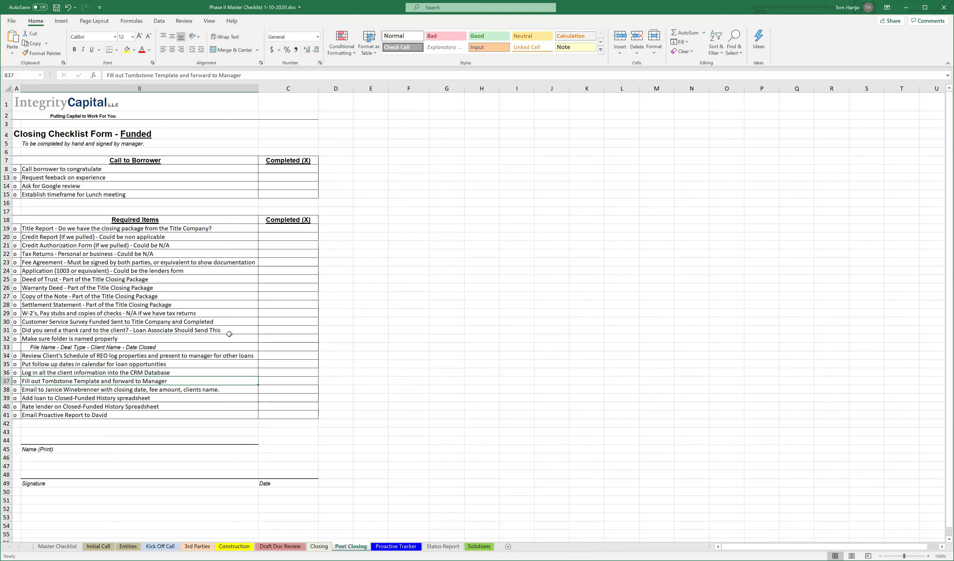
double_click(193, 379)
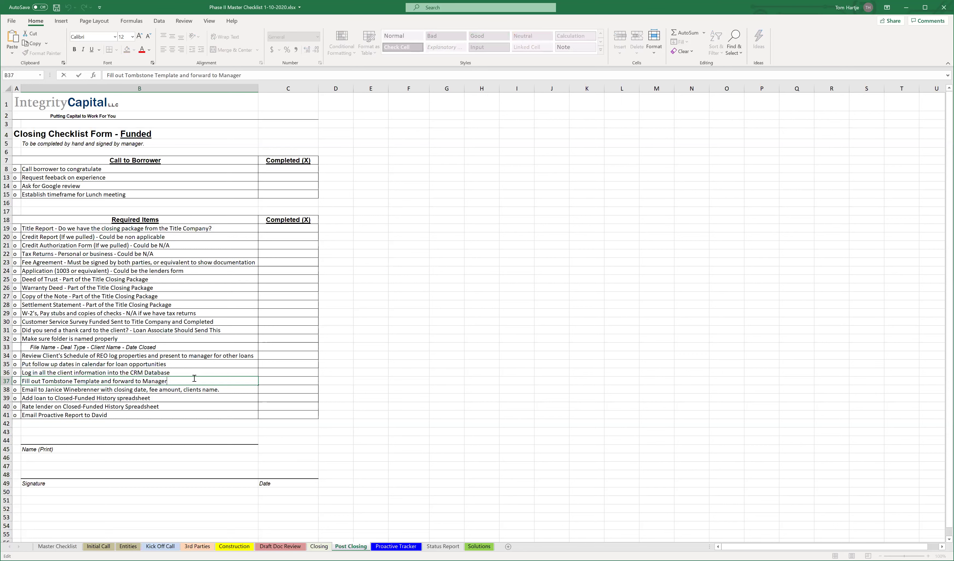
type("(If fee agfreene")
key("BackSpace")
key("BackSpace")
type("ment allows")
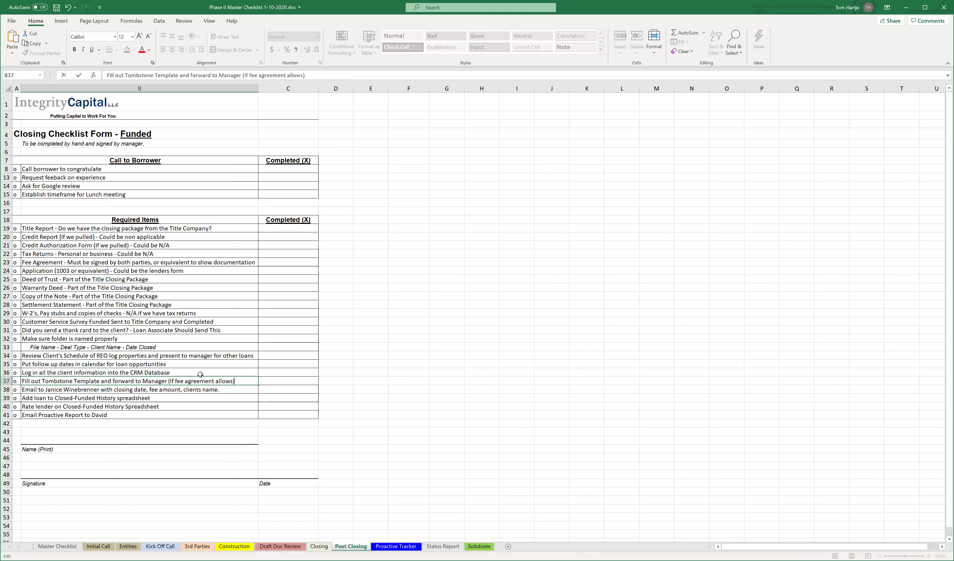
- Review the closing email item in row 38 and the Closed-Funded History items in rows 39 and 40
left_click(131, 389)
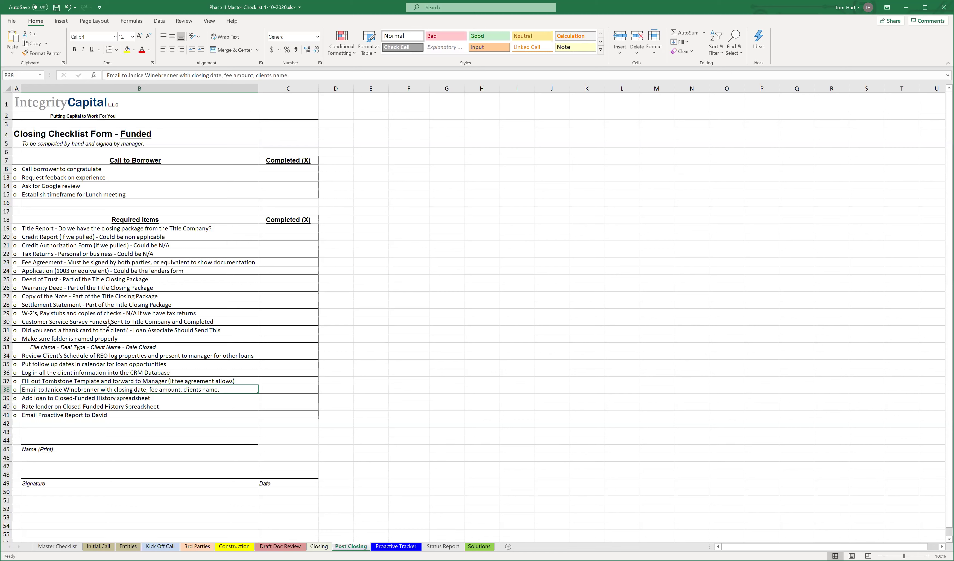
left_click(75, 398)
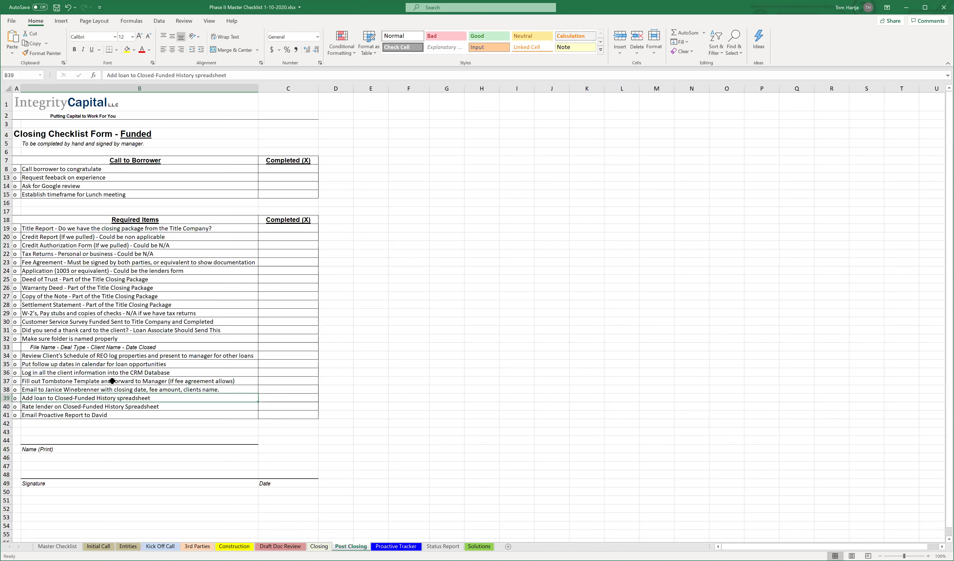
left_click(66, 407)
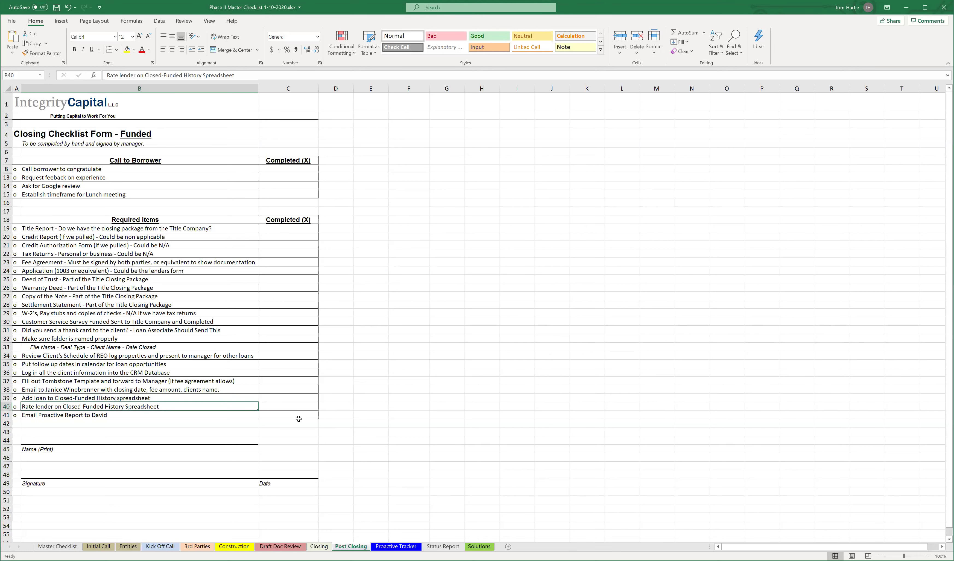
- Try deleting row 40, which holds the lender rating item, and undo the deletion
left_click(5, 407)
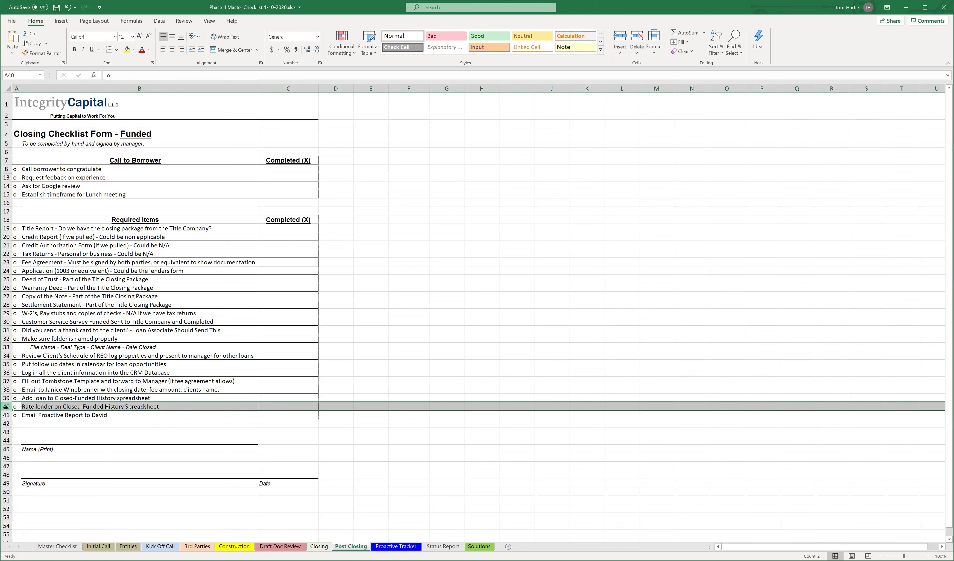
right_click(5, 406)
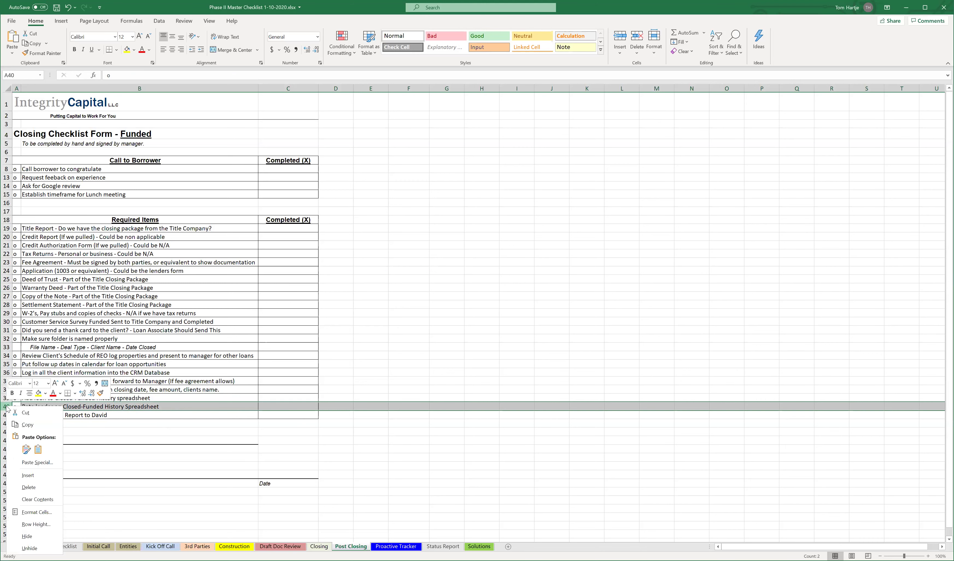
left_click(26, 484)
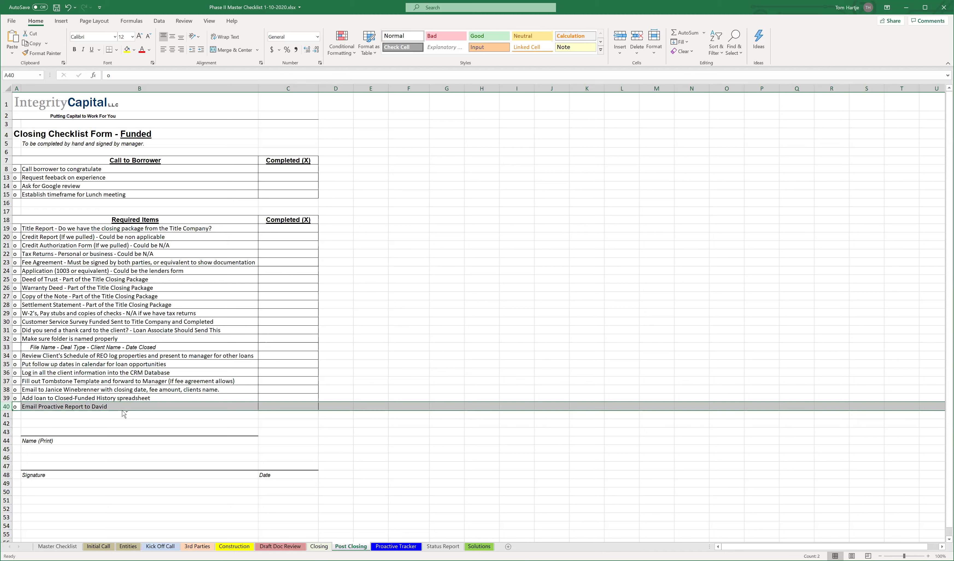
key("ctrl+plus")
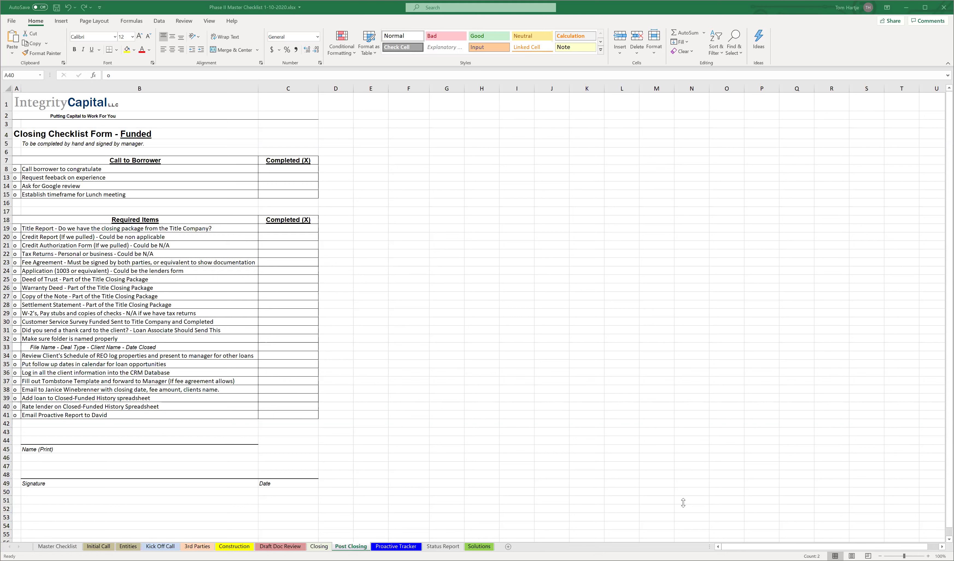
key("shift+space")
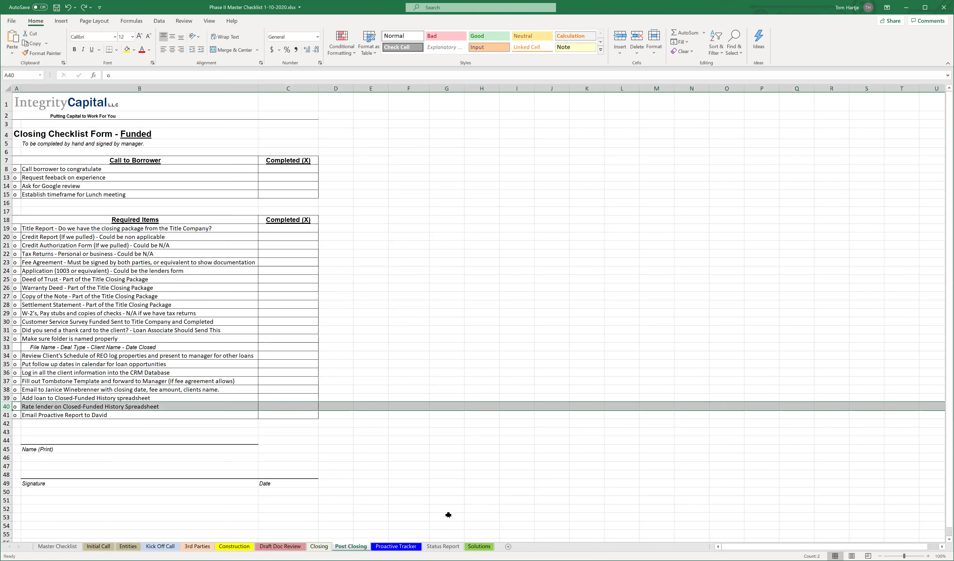
- Review the Proactive Report email item in row 41
left_click(284, 415)
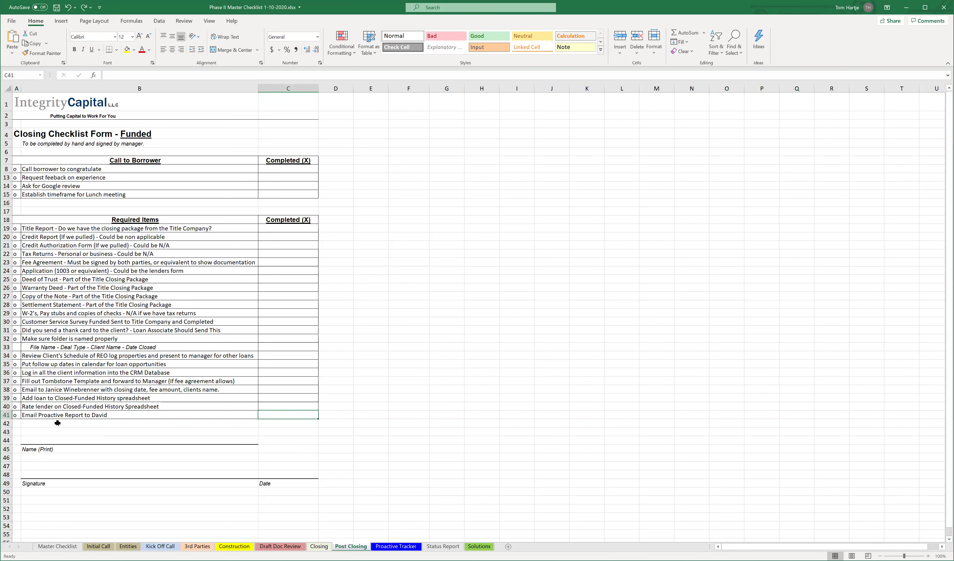
left_click(45, 415)
left_click_drag(45, 415, 261, 414)
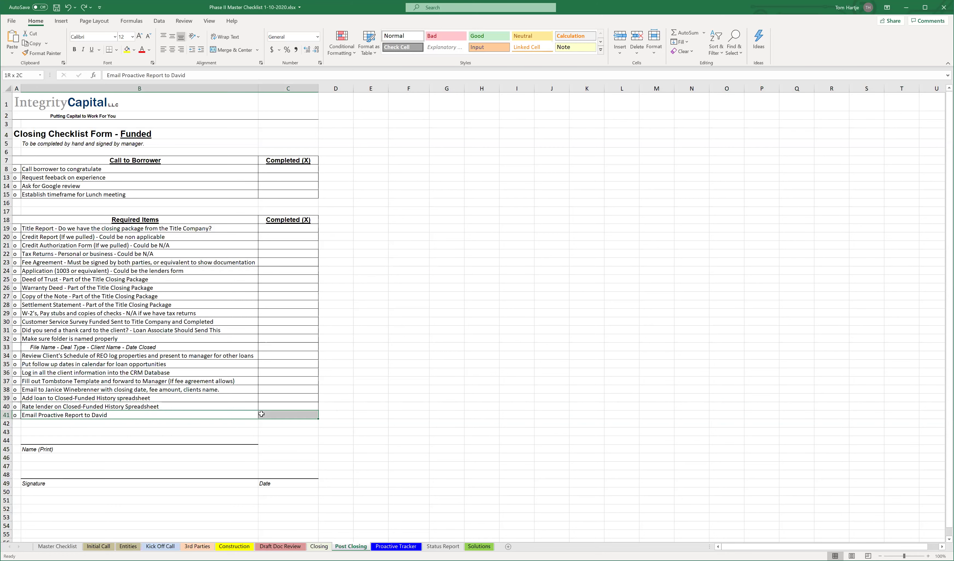
- Change the lender rating item in cell B40 to "Rate lender on Top Lender"
left_click(115, 404)
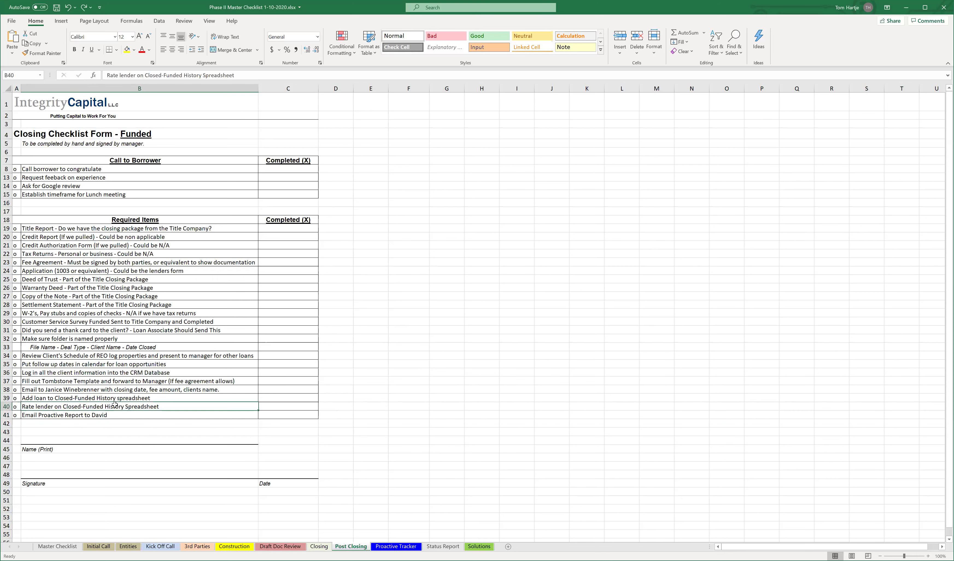
double_click(90, 407)
left_click_drag(65, 406, 160, 407)
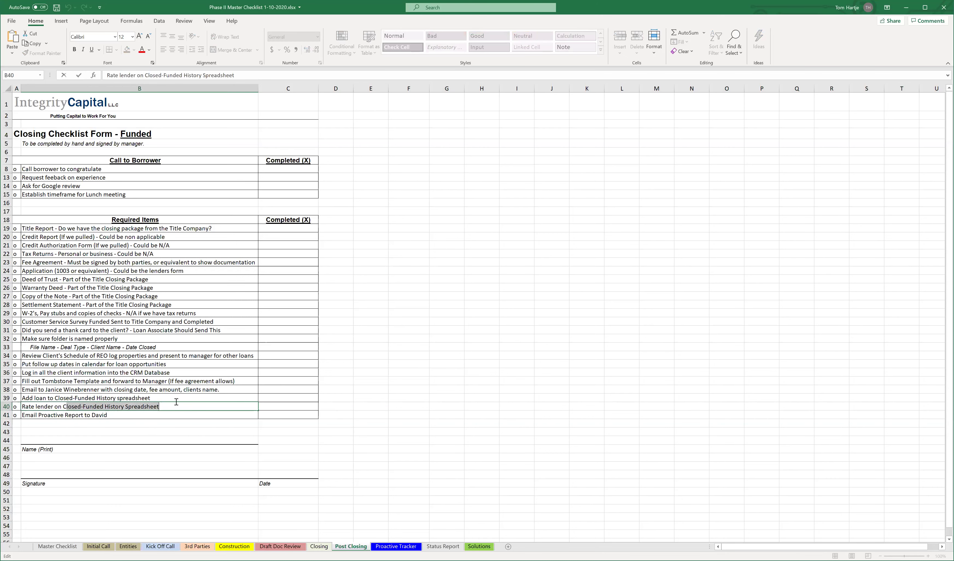
key("BackSpace")
type("T")
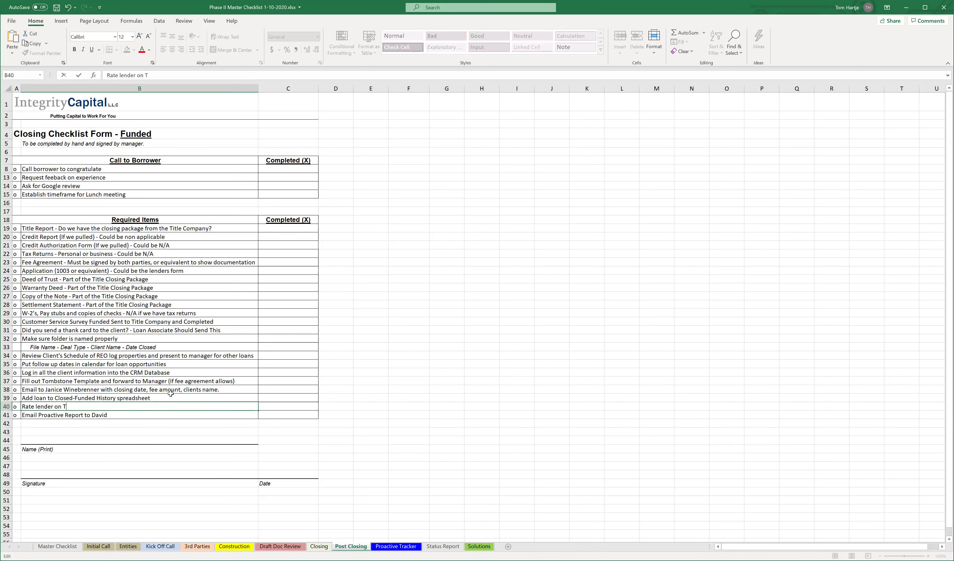
type("op Lender")
key("Return")
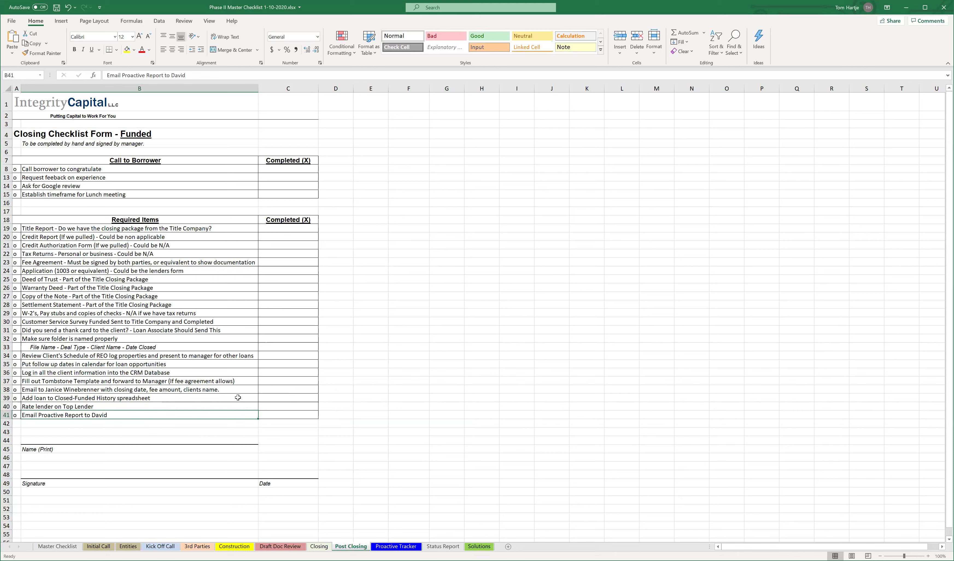
- Save the workbook, continuing past the compatibility check
left_click(398, 408)
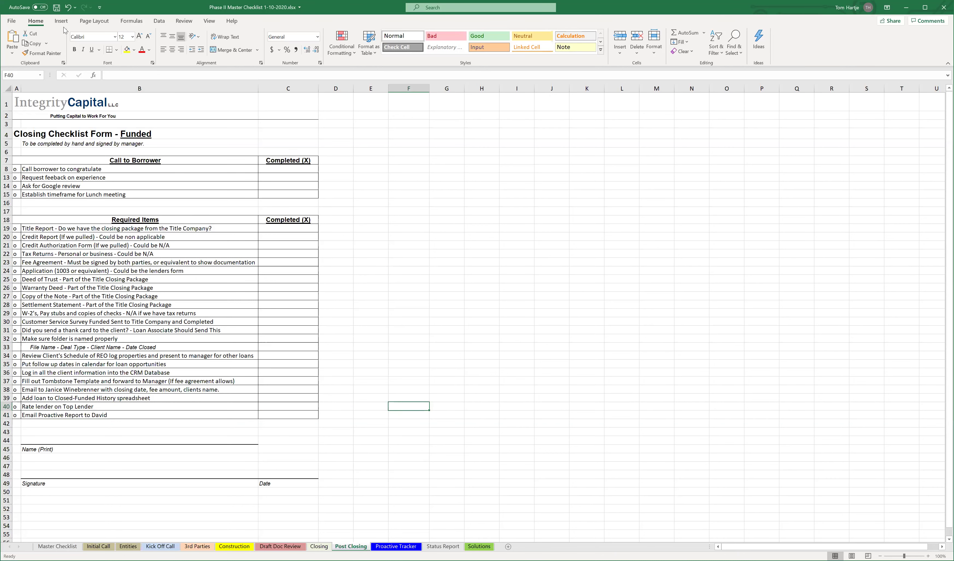
left_click(56, 12)
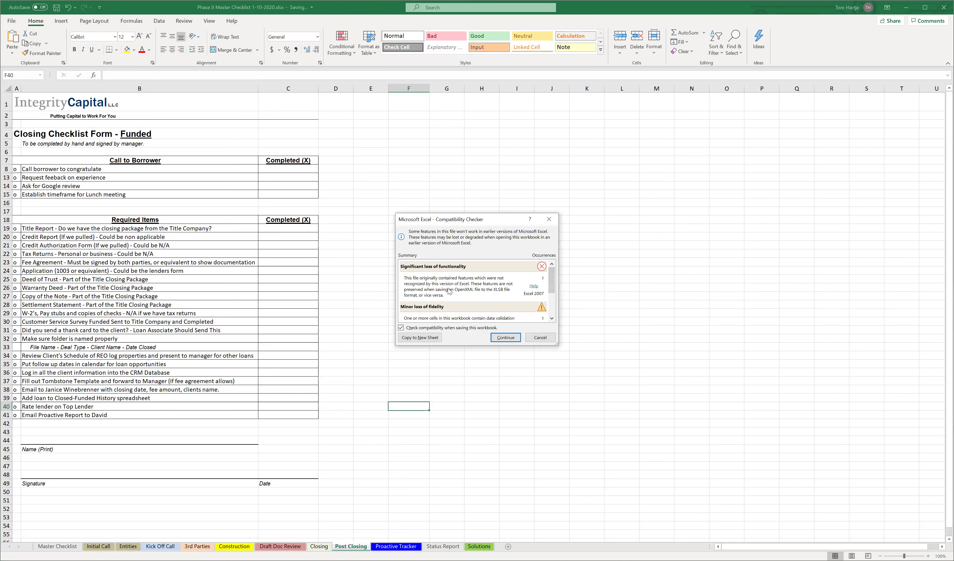
left_click(501, 337)
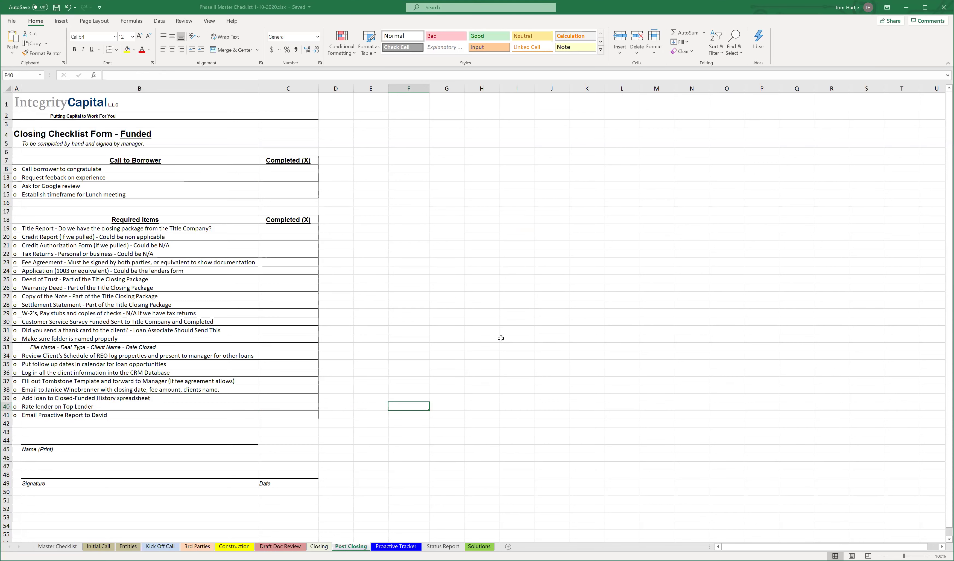